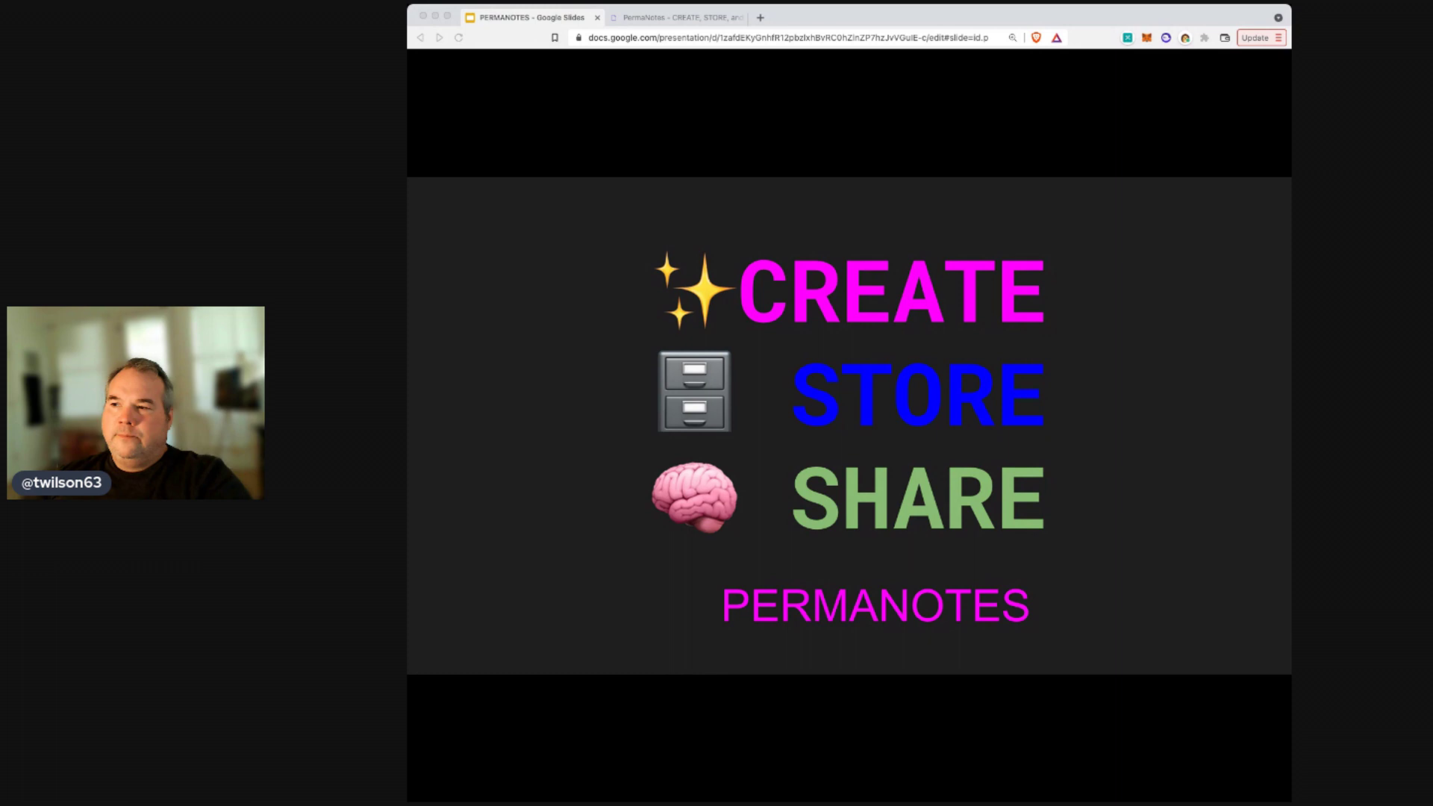
# Step: Reveal the private/secure and public notes use cases, then advance to 'What is a NOTE?'
pyautogui.click(491, 301)
pyautogui.click(491, 301)
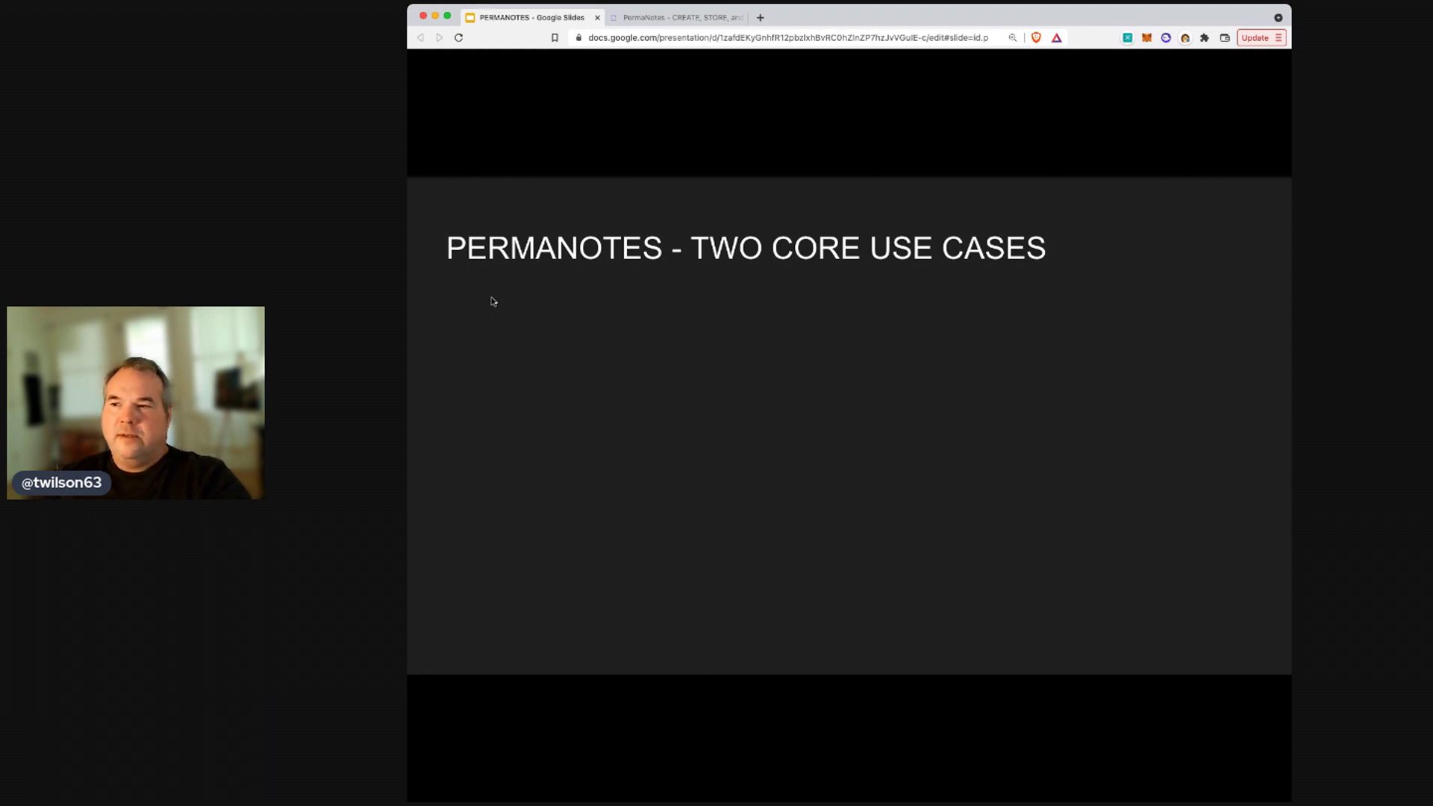
pyautogui.click(491, 301)
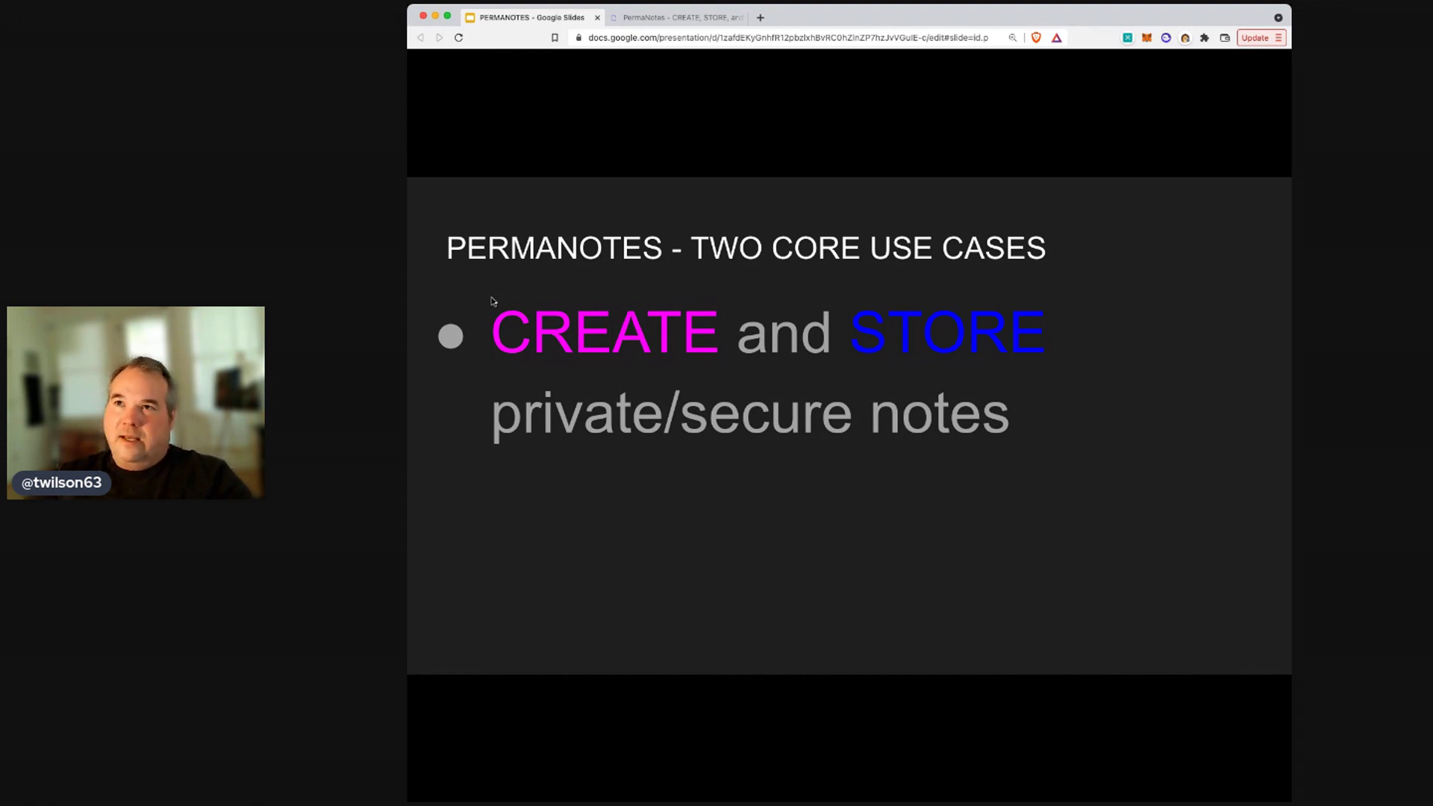
pyautogui.press('Right')
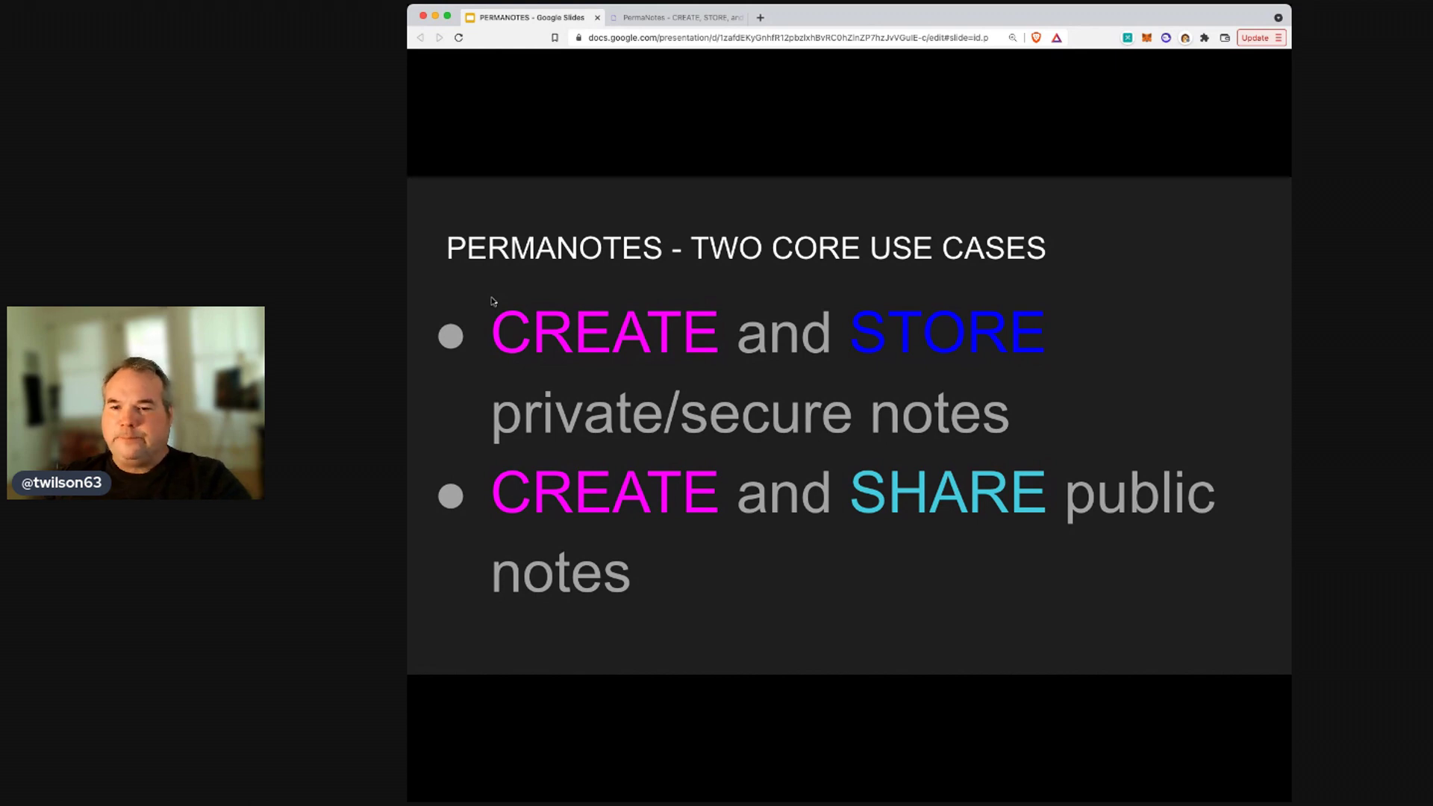
pyautogui.press('Right')
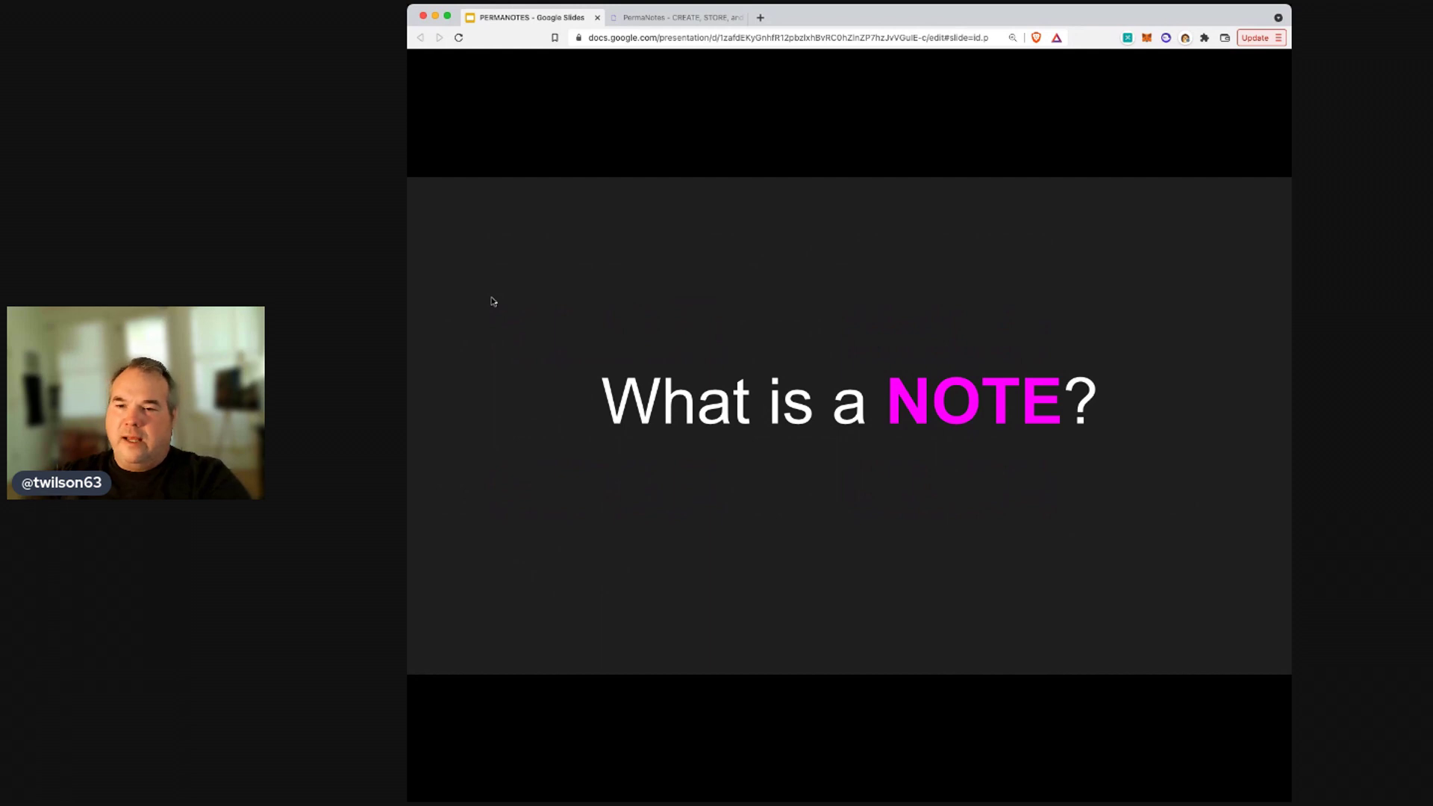
# Step: Step through the NOTE protocol fields slide to the DEMO slide
pyautogui.press('Right')
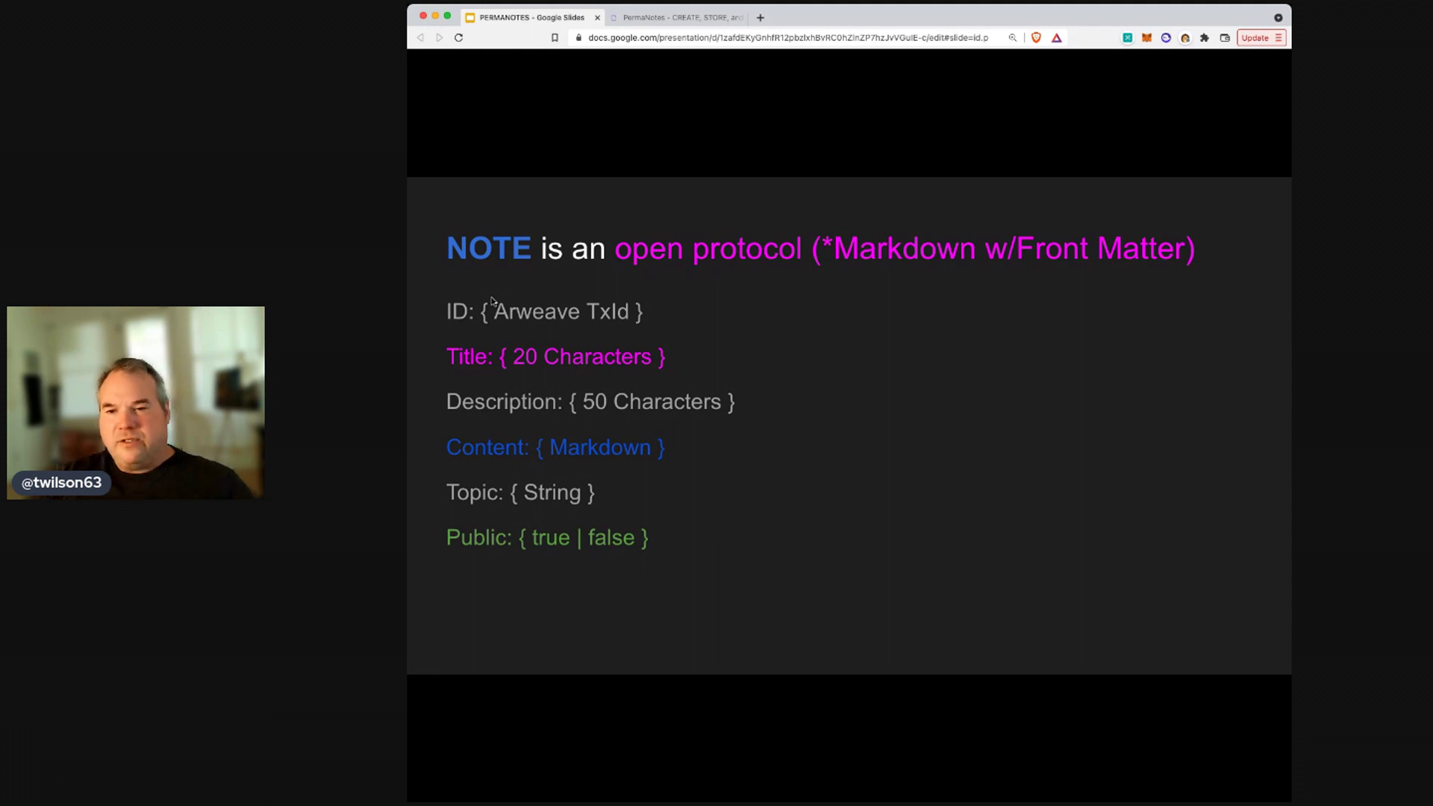
pyautogui.press('Right')
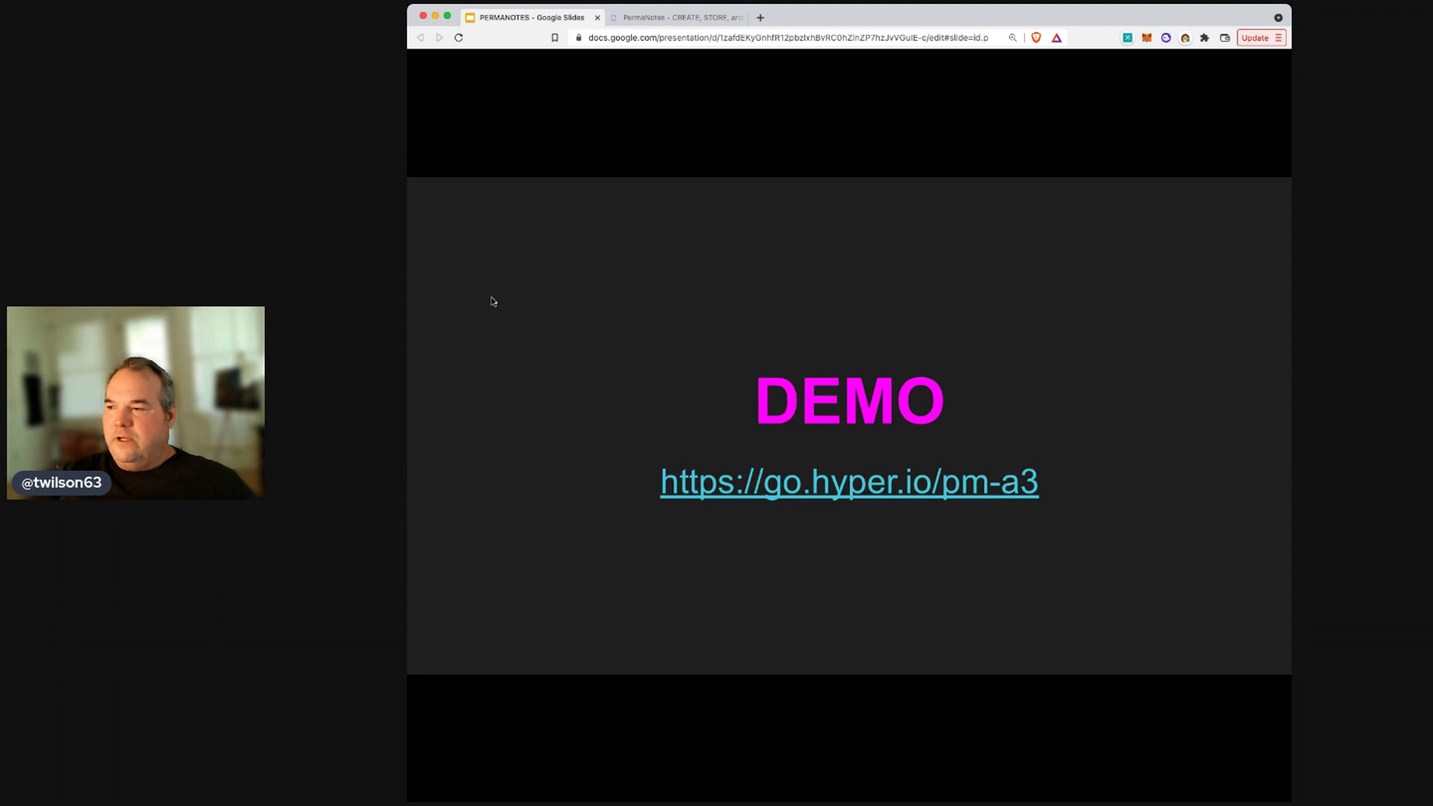
# Step: Switch to the PermaNotes tab and choose CONNECT on its landing page
pyautogui.click(654, 22)
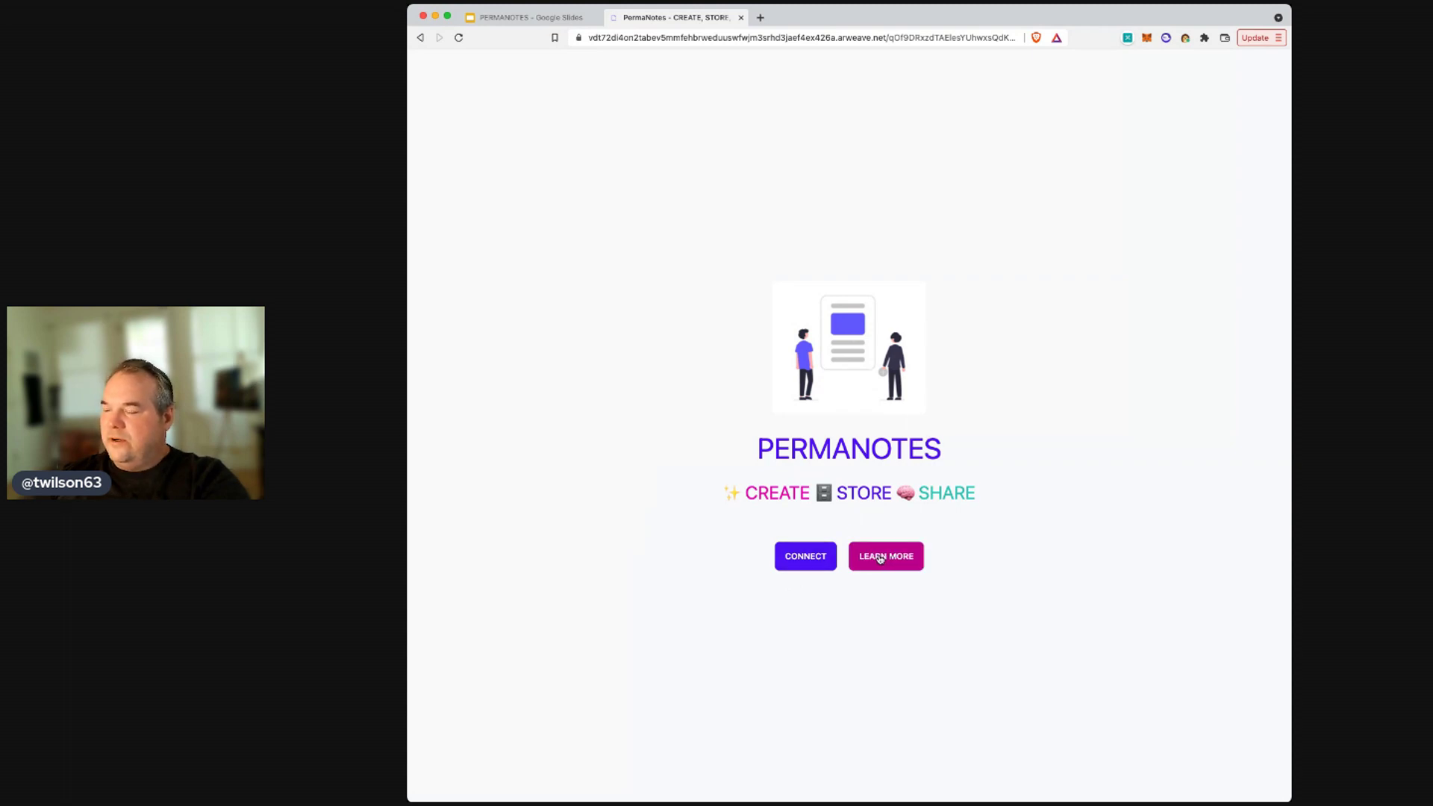
pyautogui.click(808, 558)
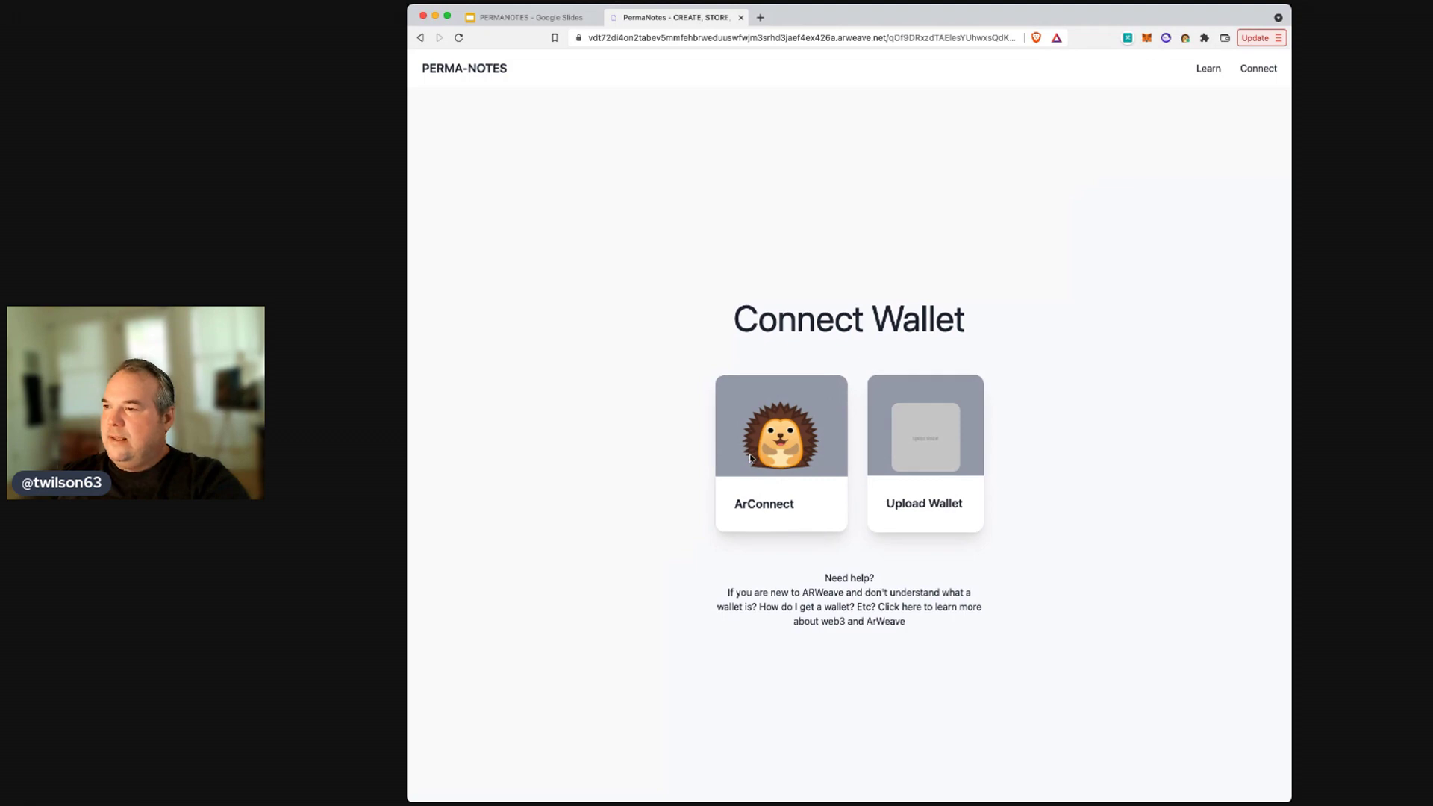
# Step: Connect with the ArConnect wallet to reach the account's profile page
pyautogui.click(750, 458)
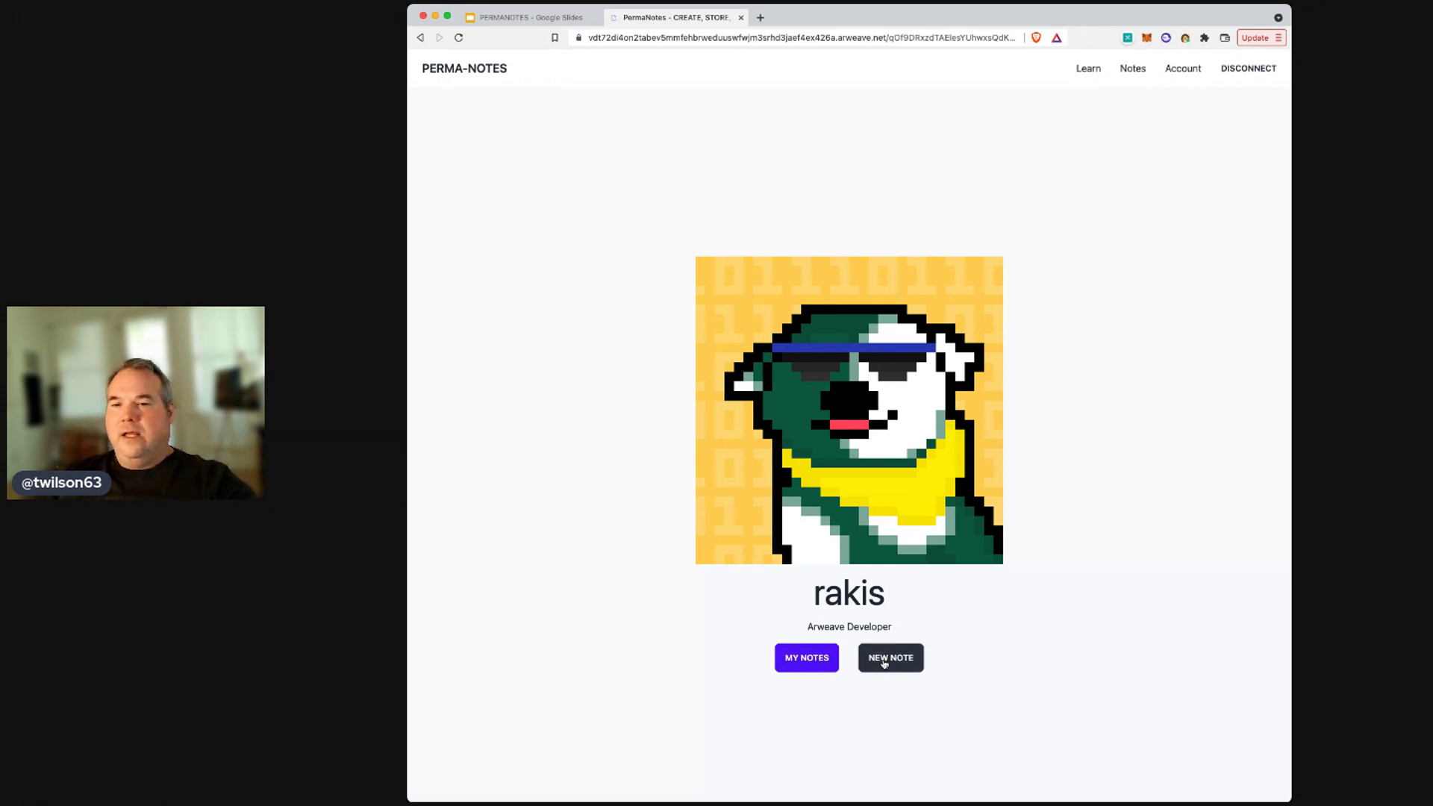
# Step: Start a new note titled 'Test Note' with description 'Arweave Builder'
pyautogui.click(884, 664)
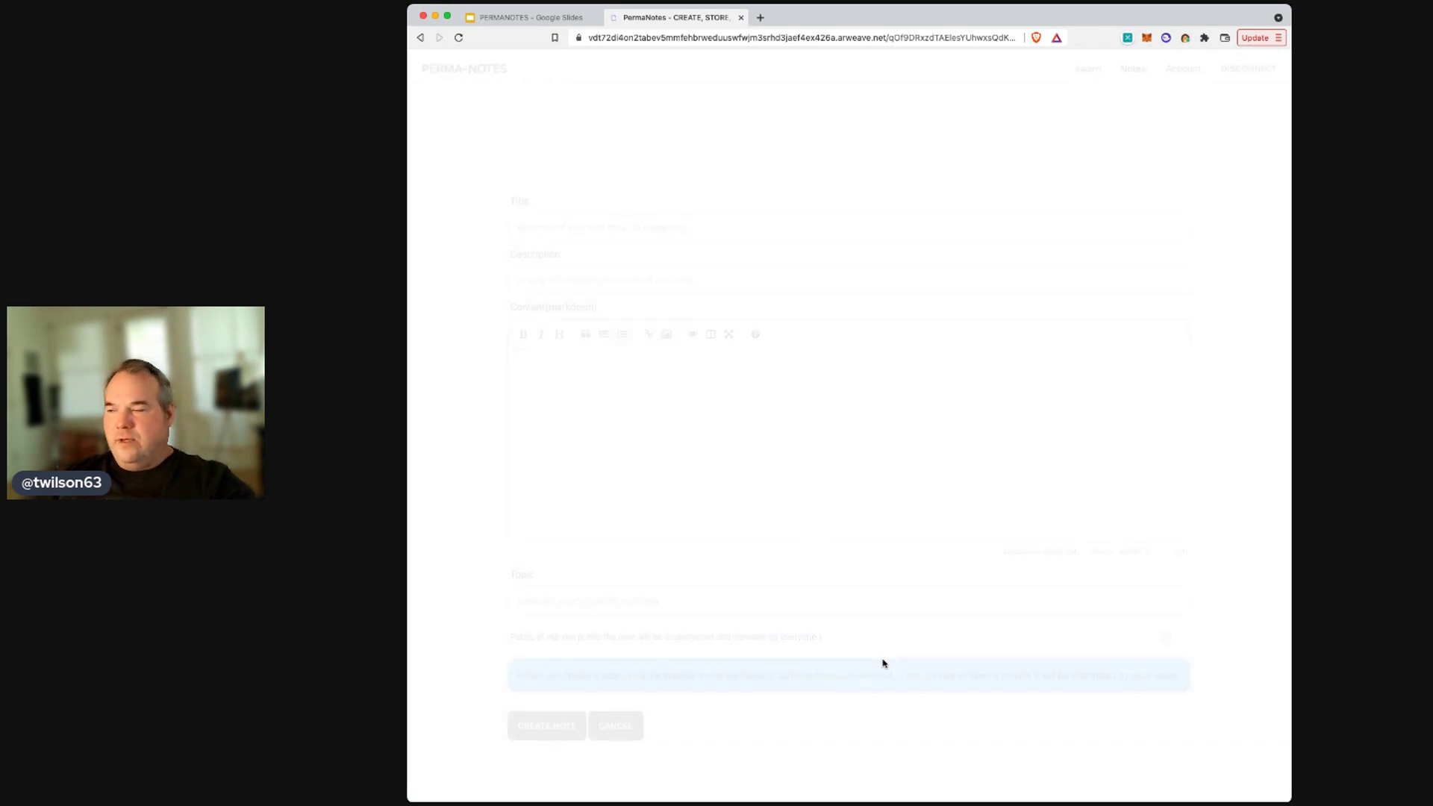
pyautogui.click(570, 232)
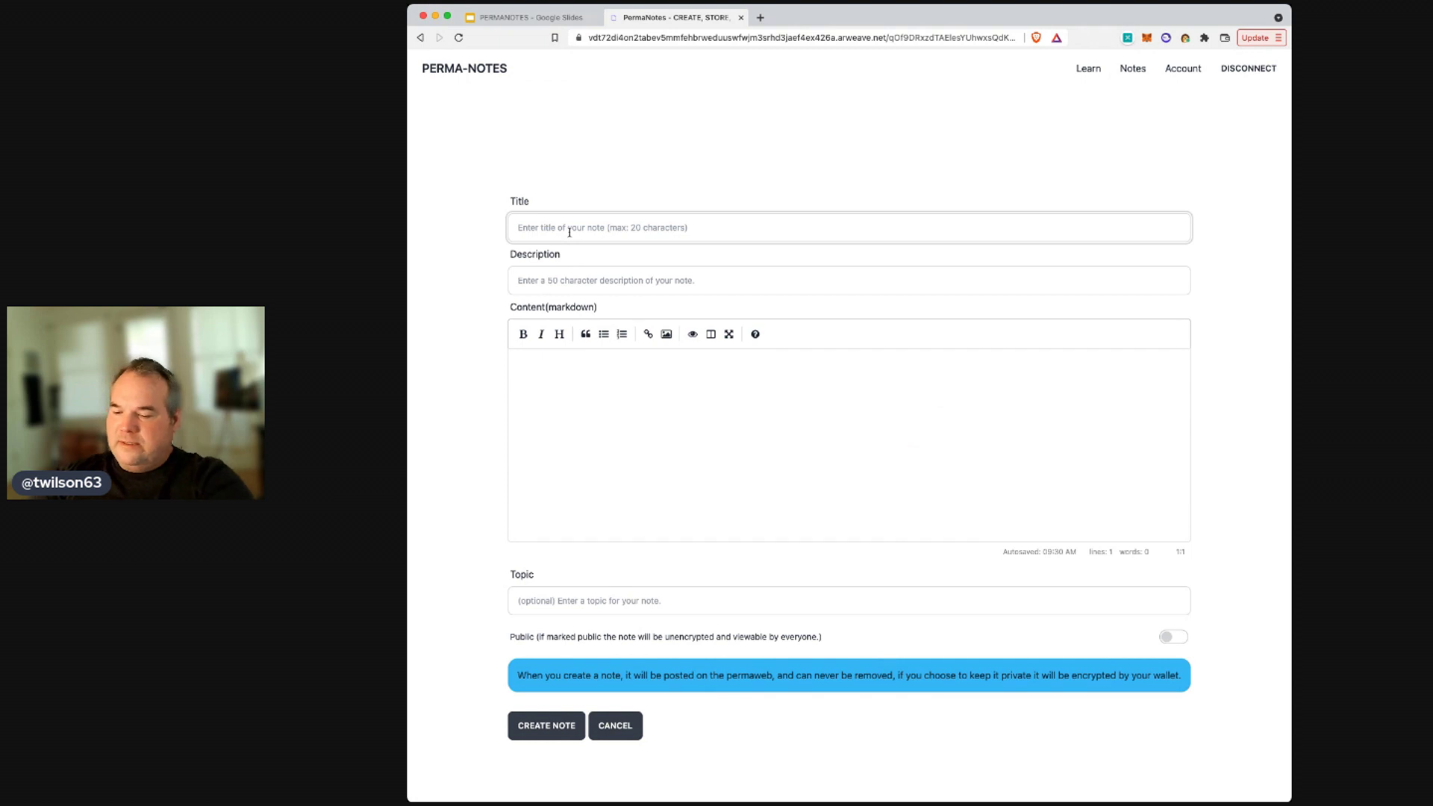
pyautogui.write('Test Note')
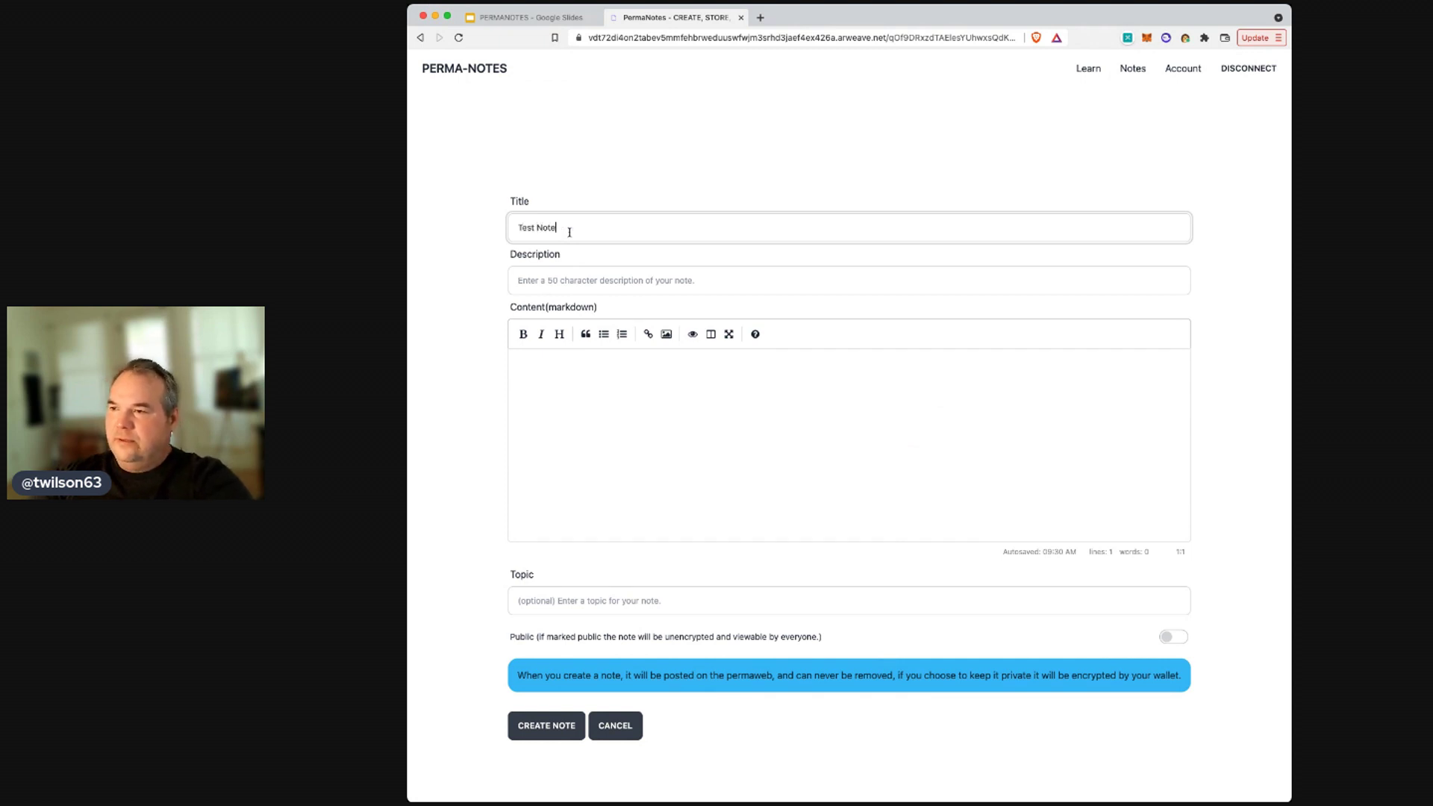
pyautogui.press('Tab')
pyautogui.write('A')
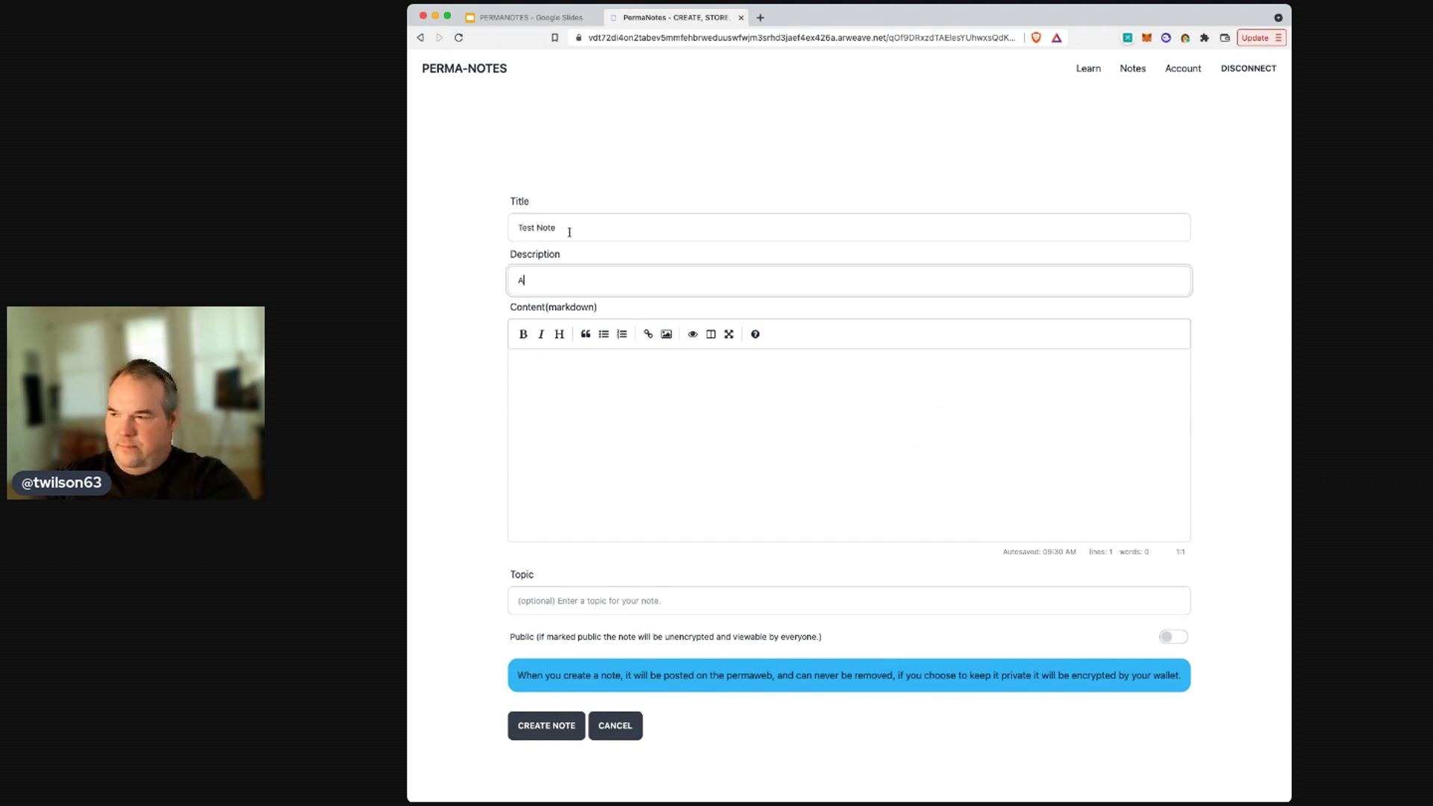
pyautogui.write('rweave Builders')
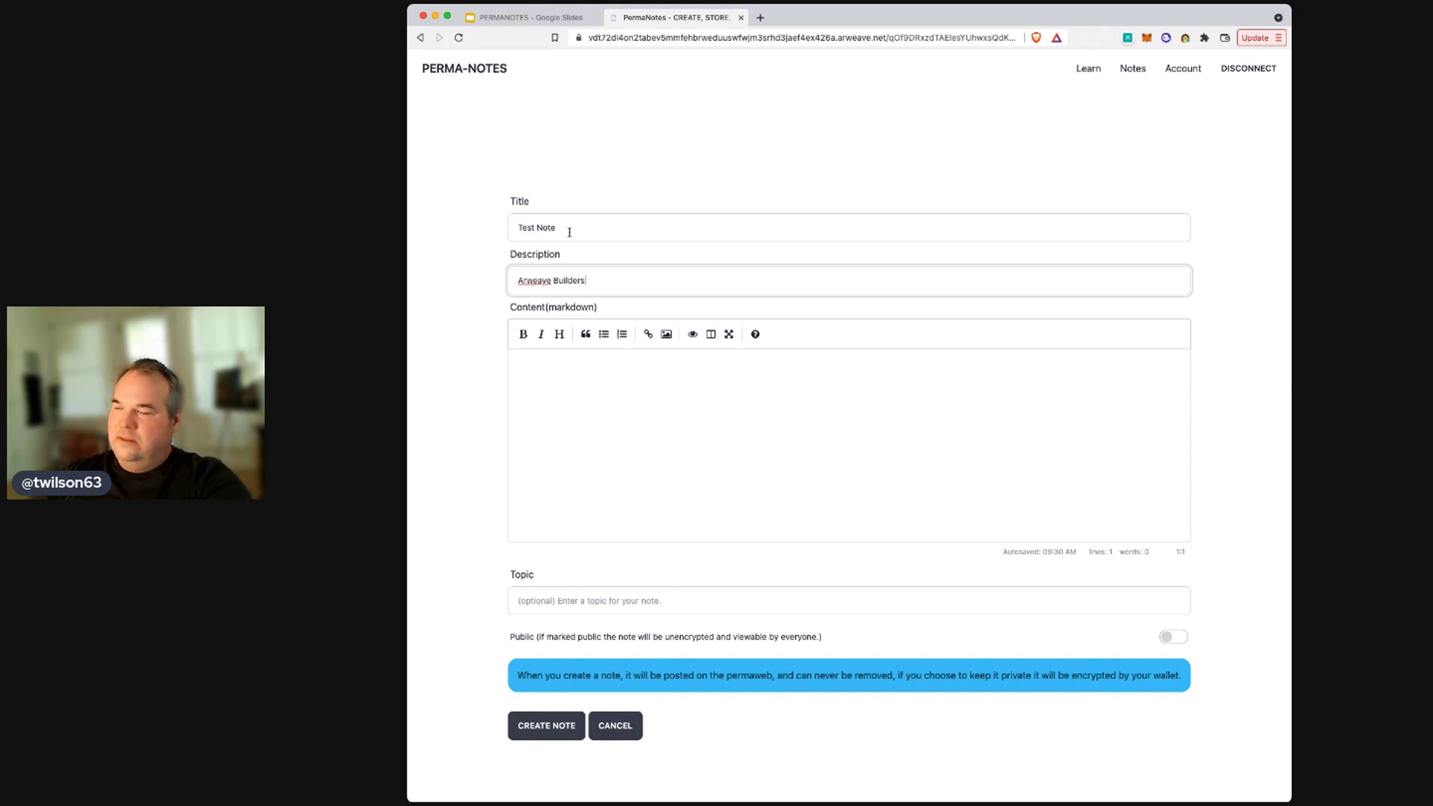
# Step: Write the markdown content: an '# H1' heading, a blank line, then 'Type here'
pyautogui.click(564, 356)
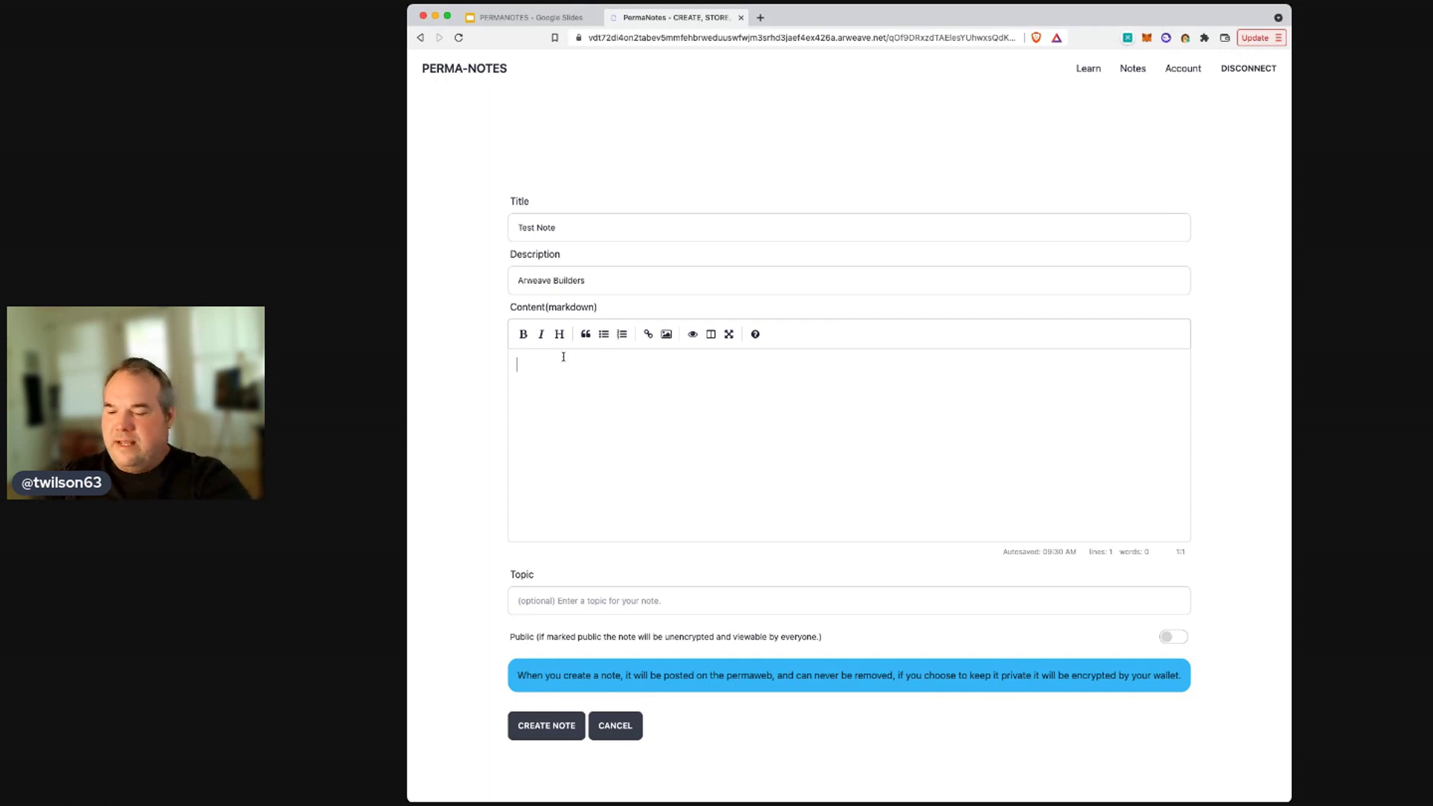
pyautogui.write('# ')
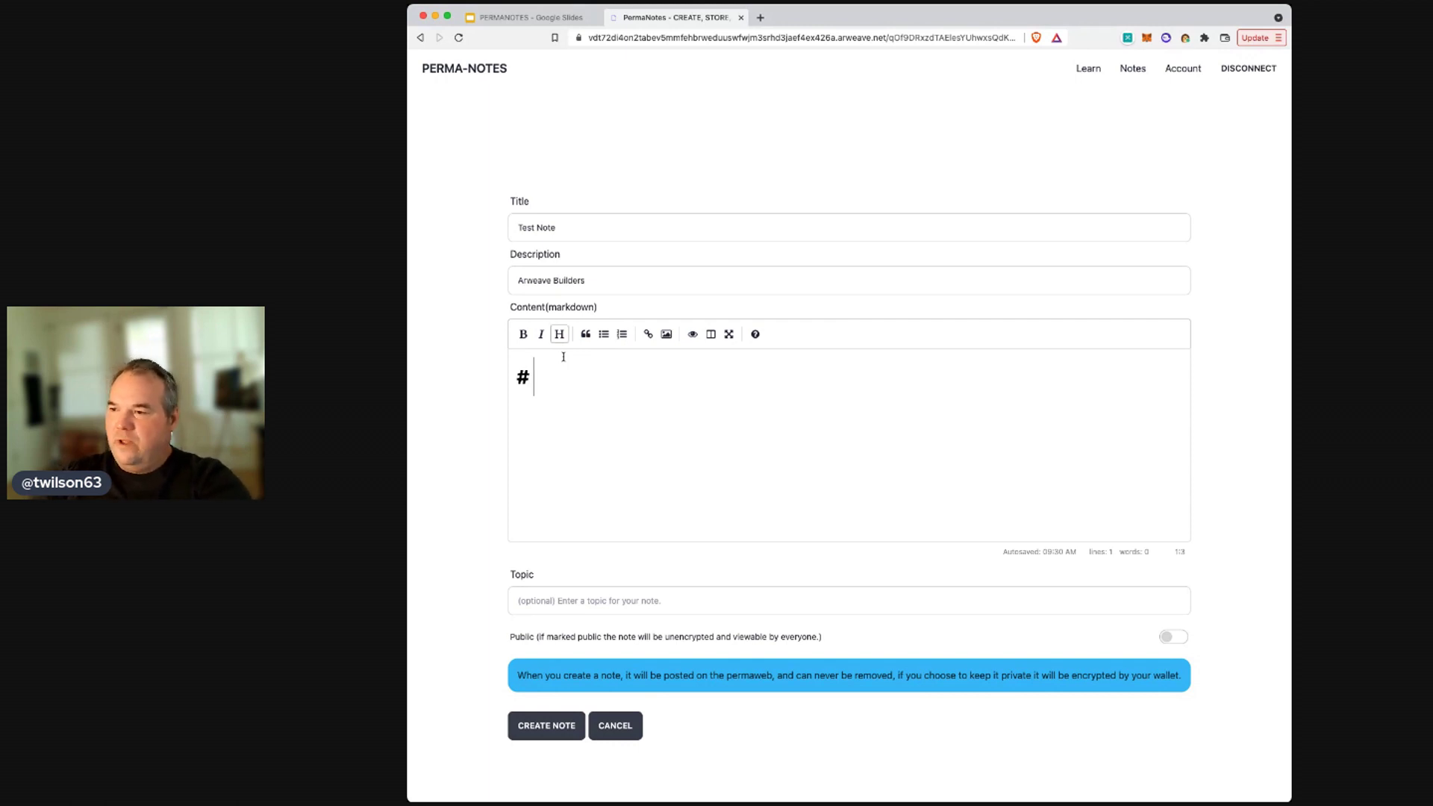
pyautogui.write('He')
pyautogui.press('BackSpace')
pyautogui.write('1')
pyautogui.press('Return')
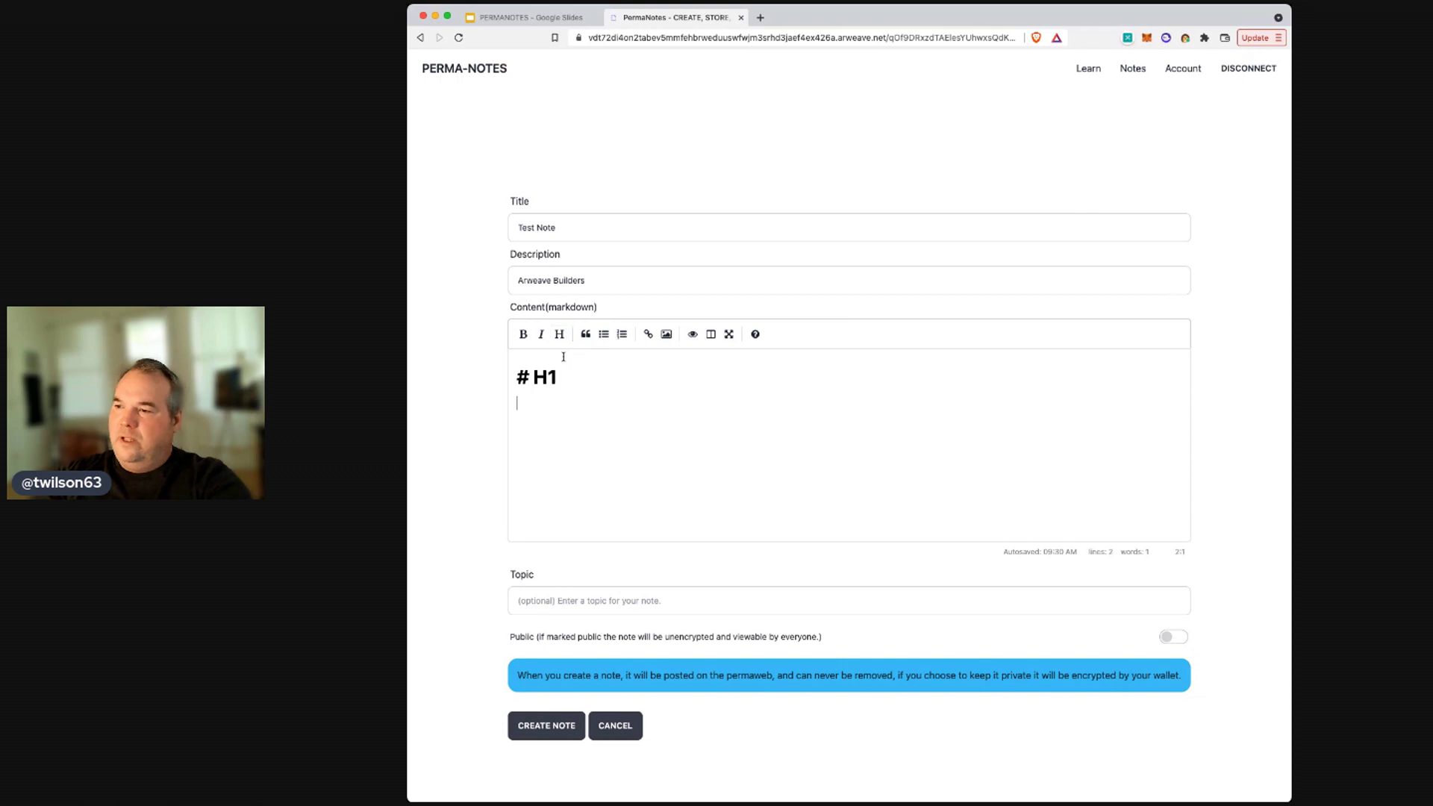
pyautogui.press('Return')
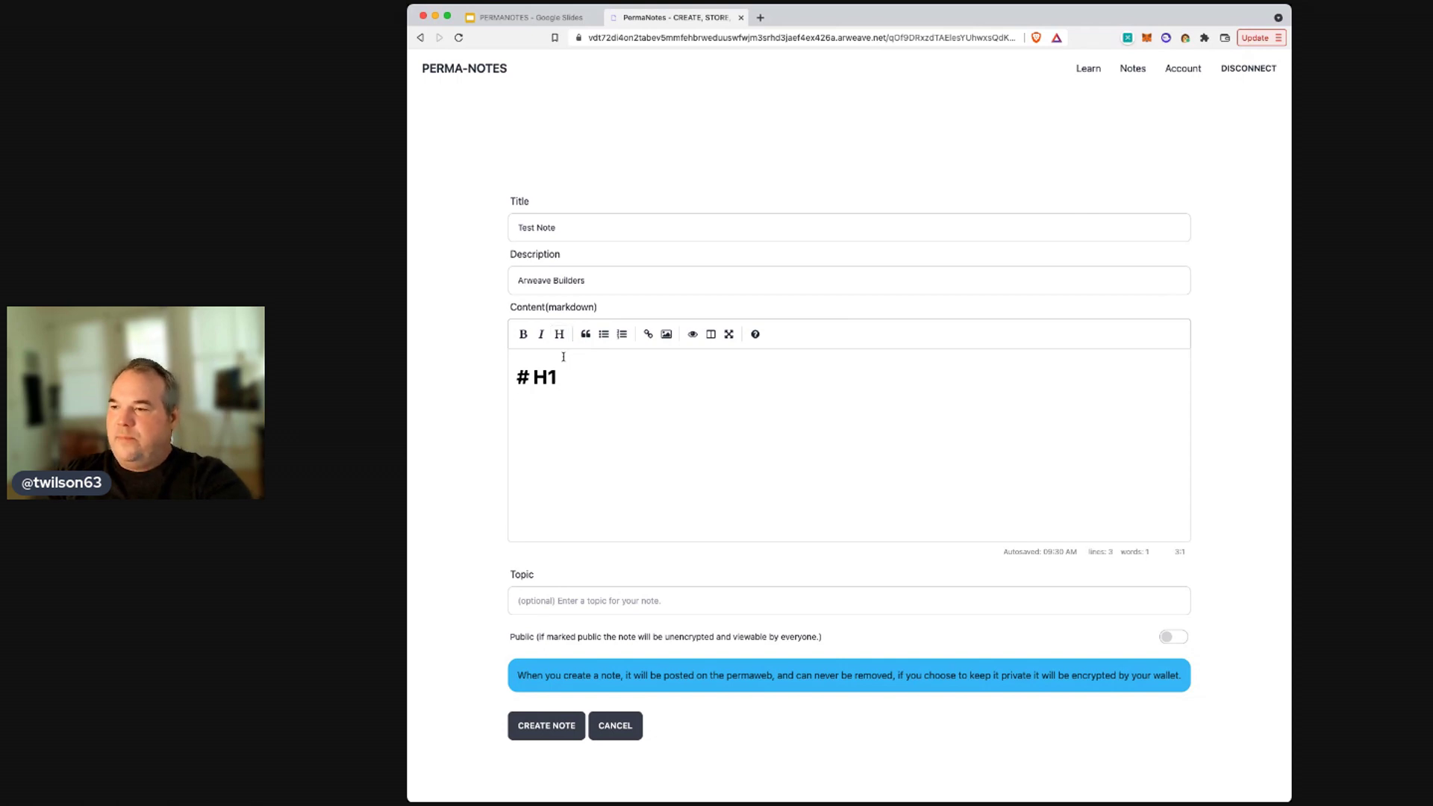
pyautogui.write('Typ')
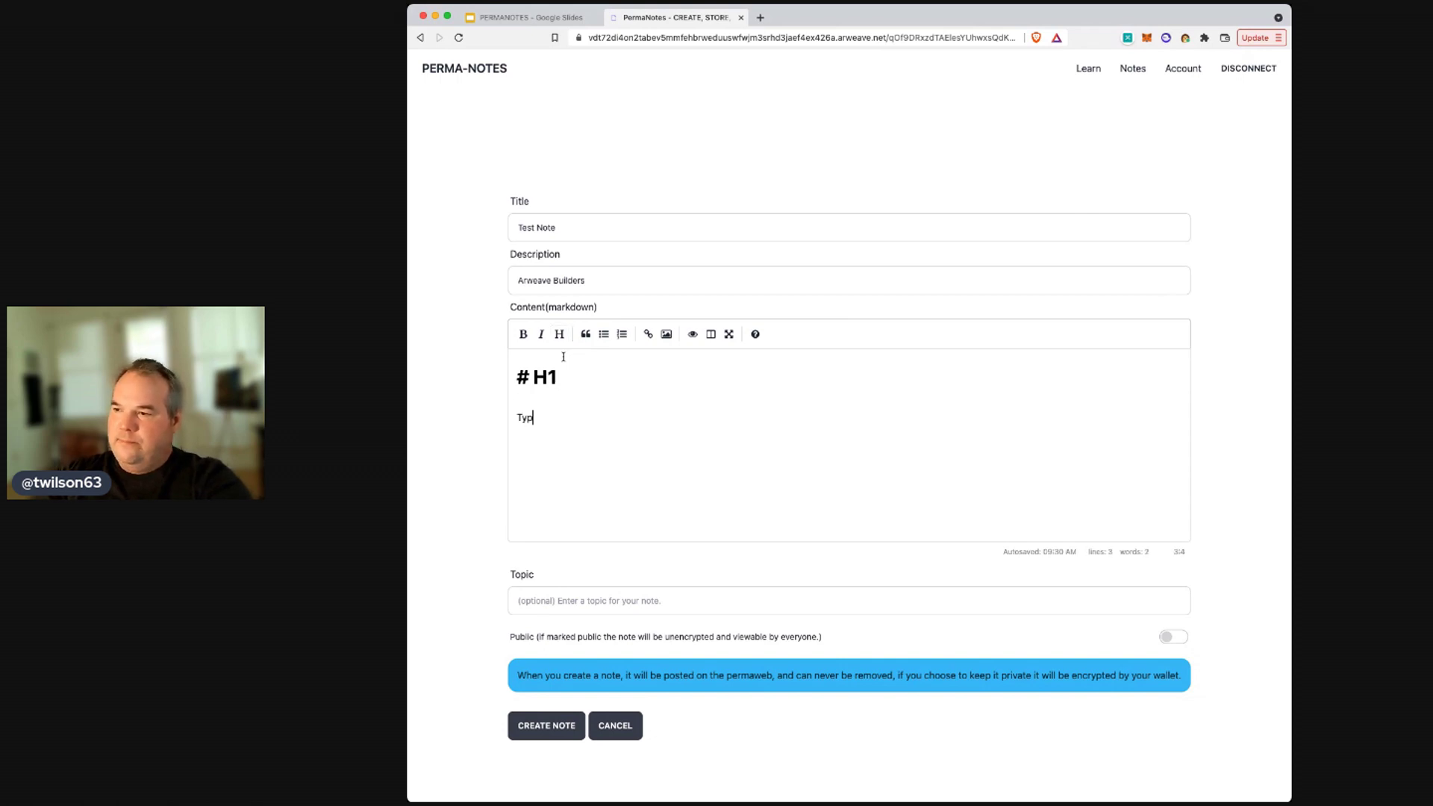
pyautogui.write('e here')
pyautogui.press('Return')
pyautogui.press('Return')
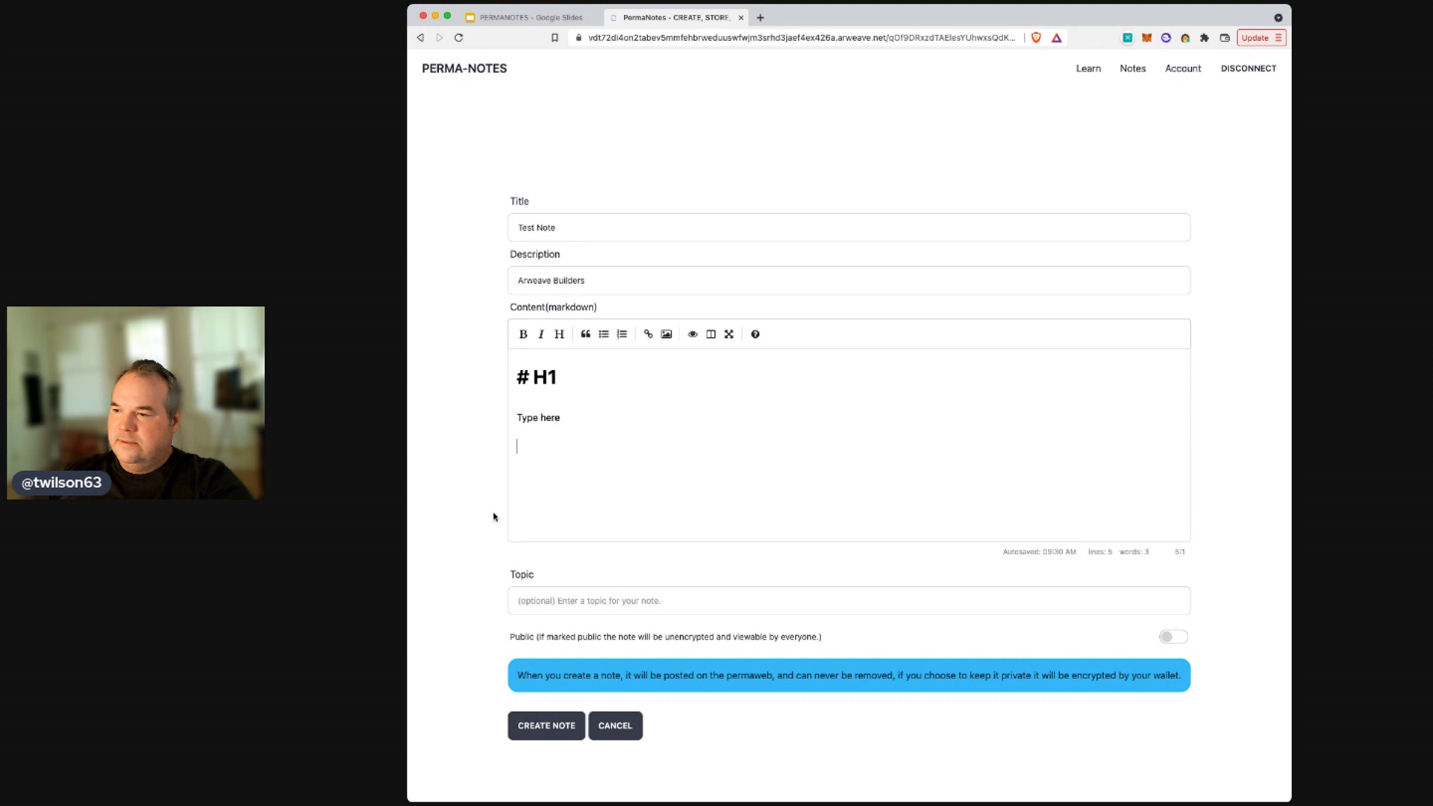
# Step: Add the 😎 emoji as a '##' heading, followed by a new empty line
pyautogui.write('😎')
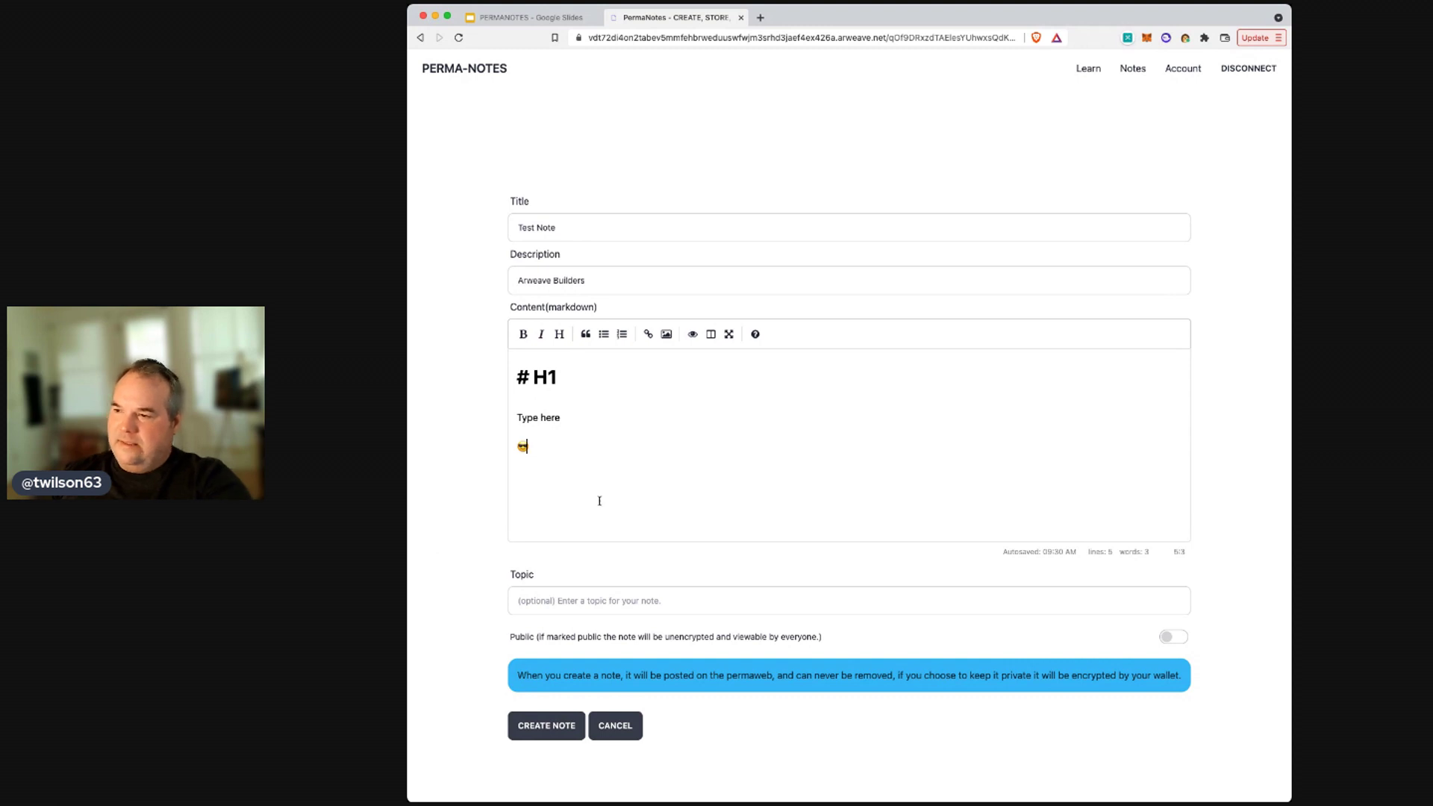
pyautogui.press('Left')
pyautogui.write('##')
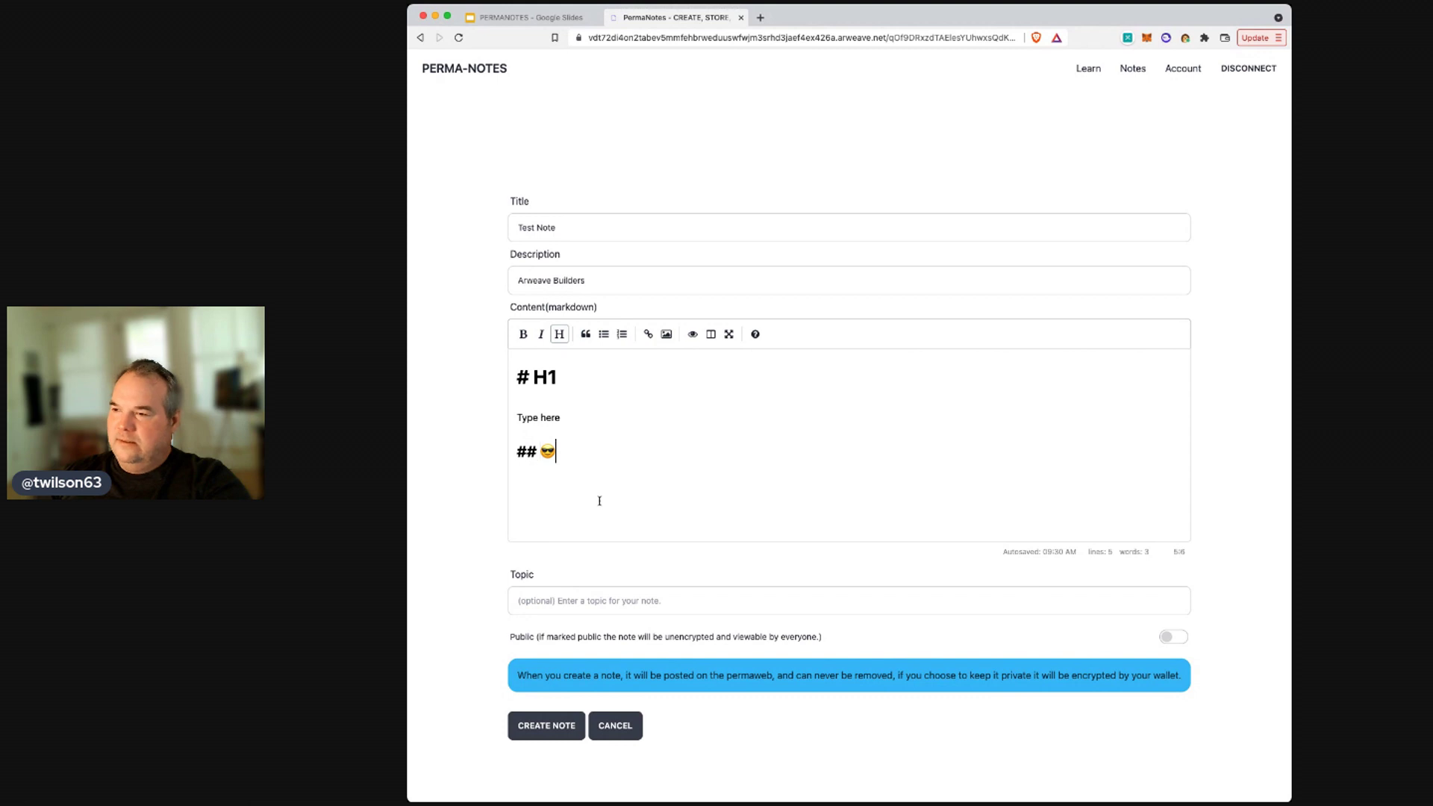
pyautogui.press('End')
pyautogui.press('Return')
pyautogui.press('Return')
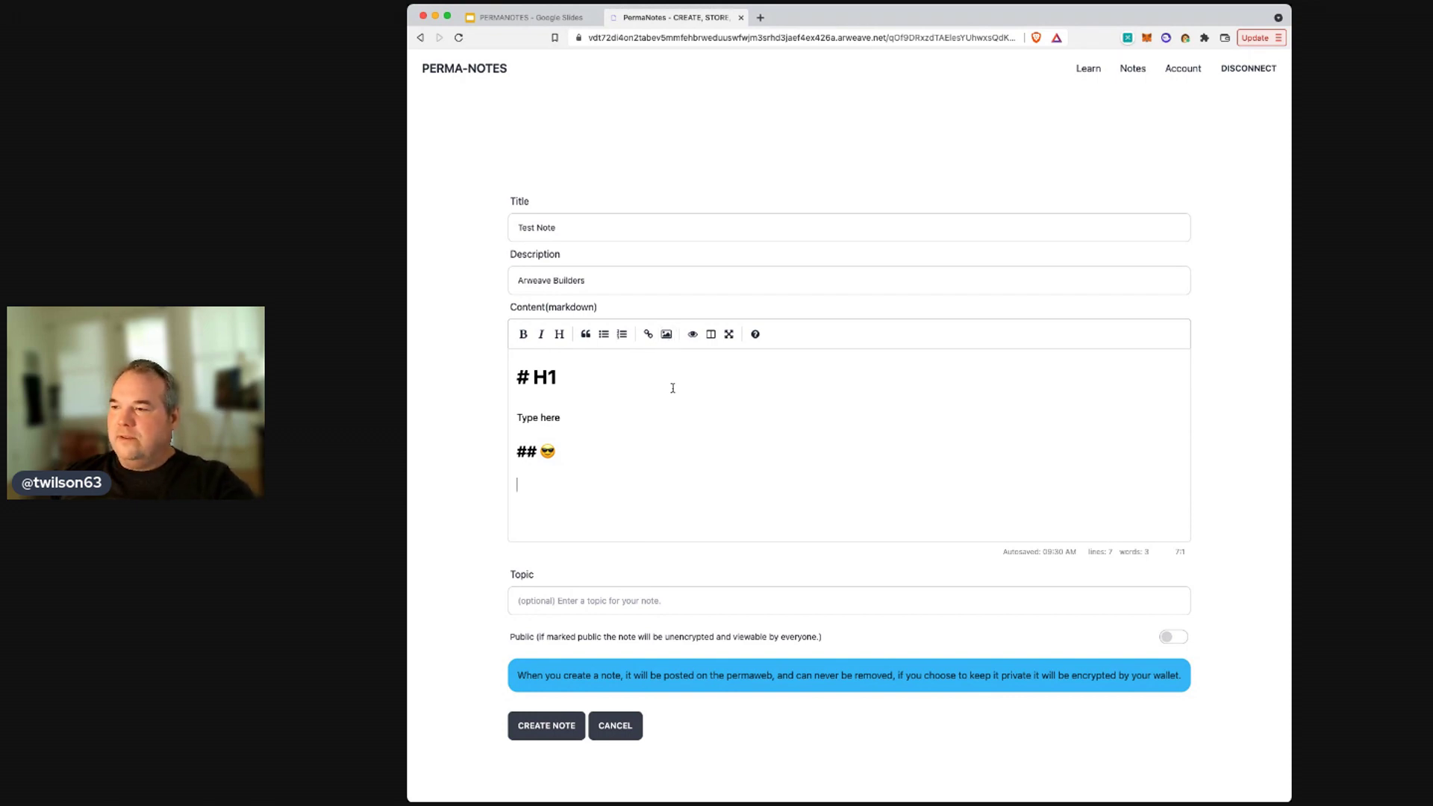
pyautogui.click(693, 335)
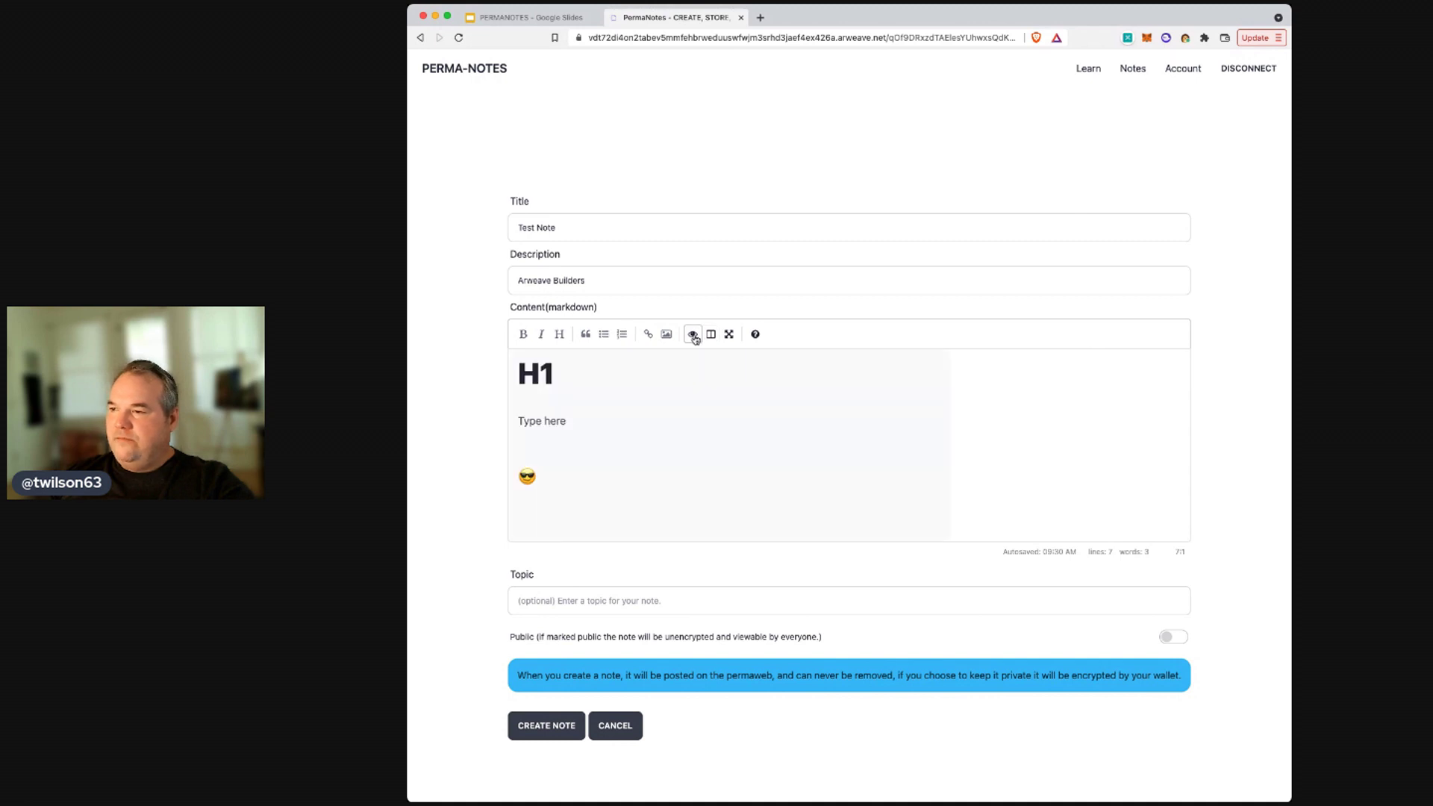
pyautogui.click(694, 336)
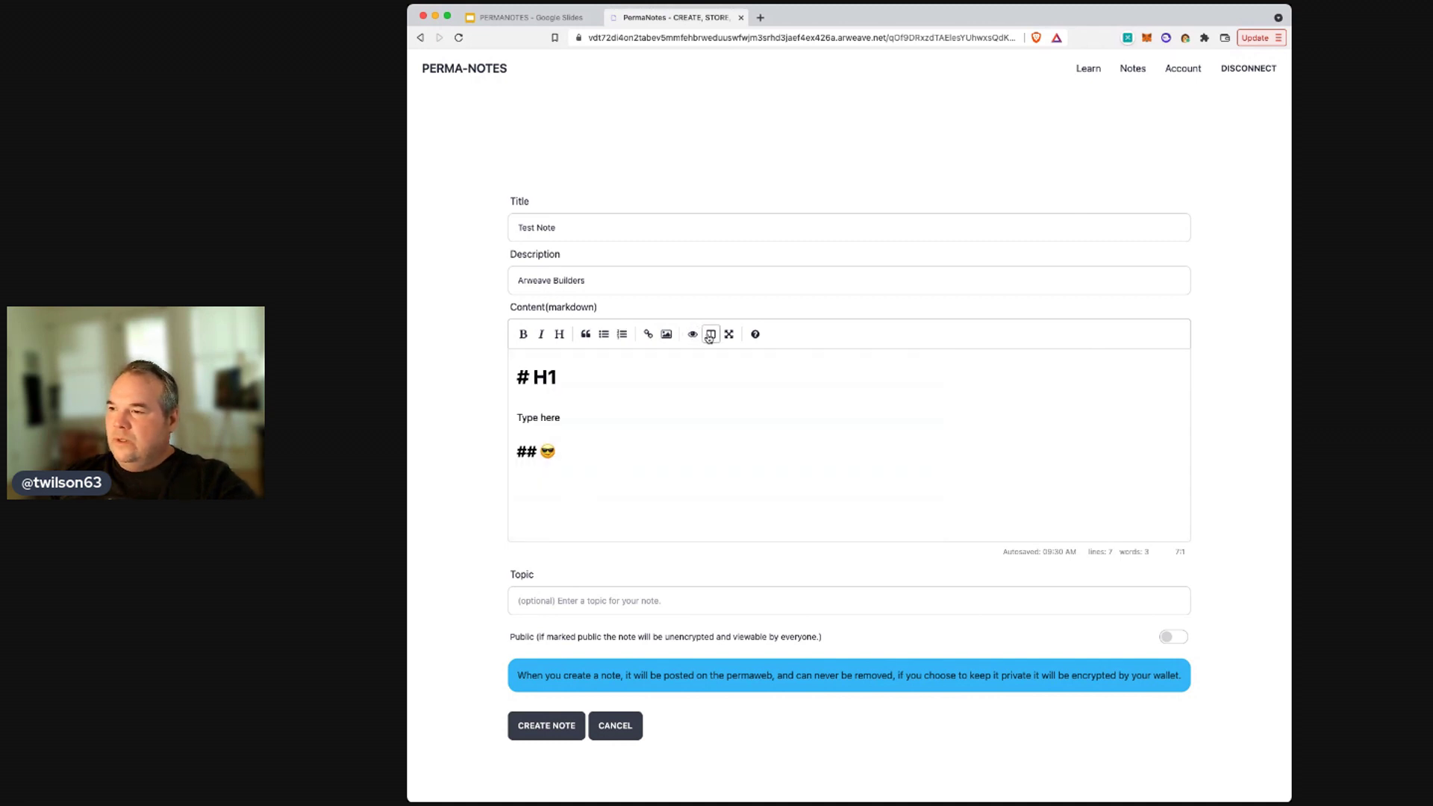
pyautogui.click(729, 334)
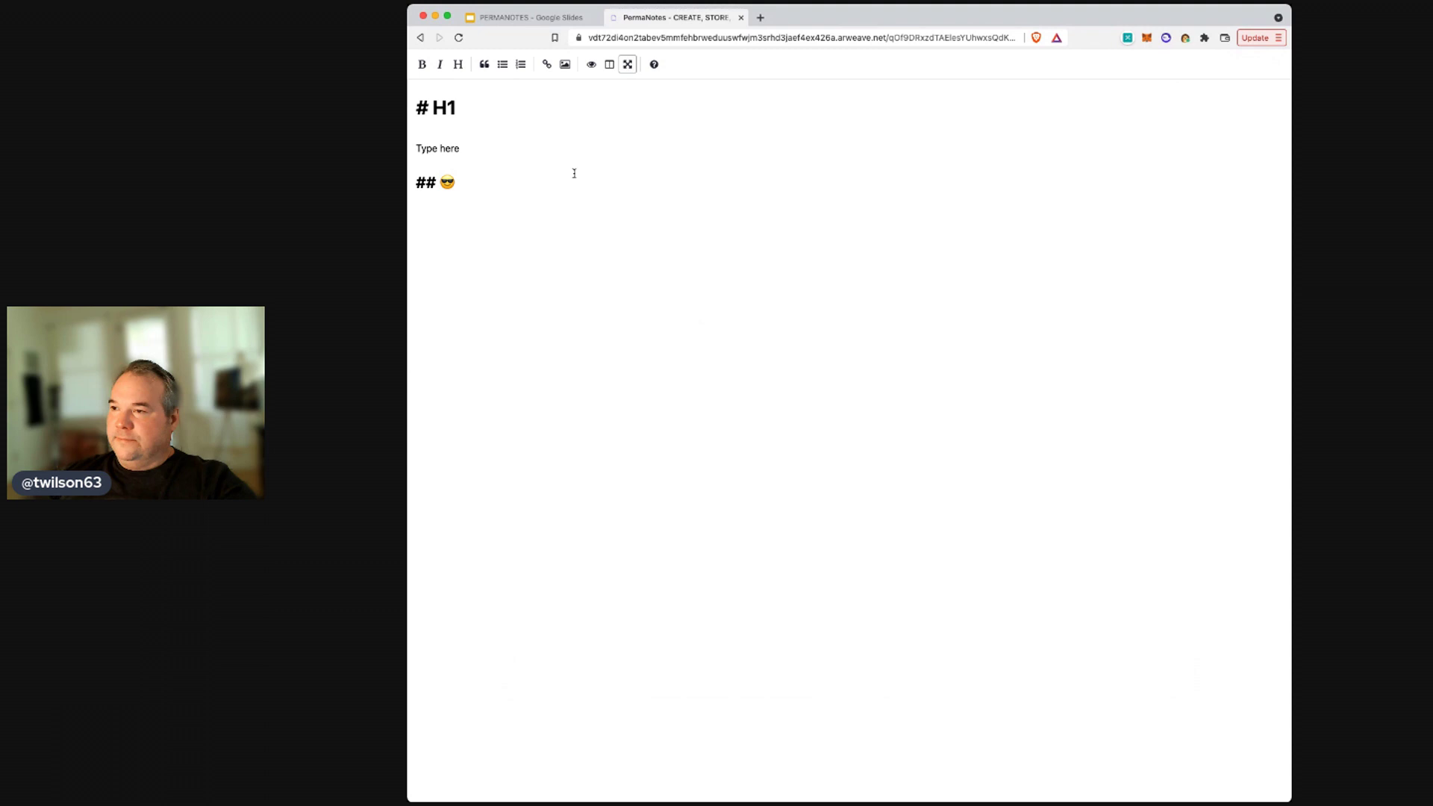
pyautogui.click(610, 66)
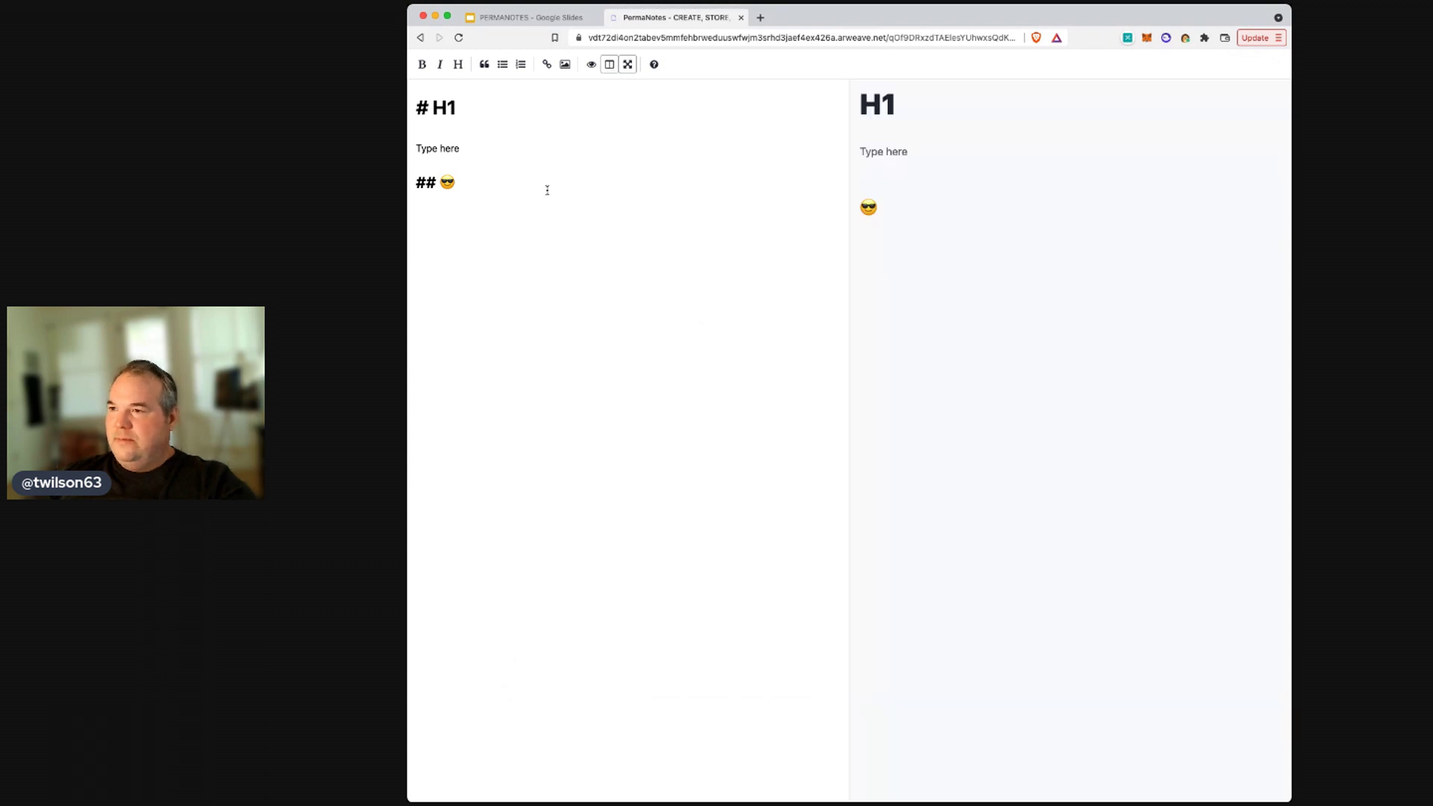
pyautogui.click(610, 65)
# Step: Set the topic to 'permanotes-test', make the note Public, and create it
pyautogui.click(628, 65)
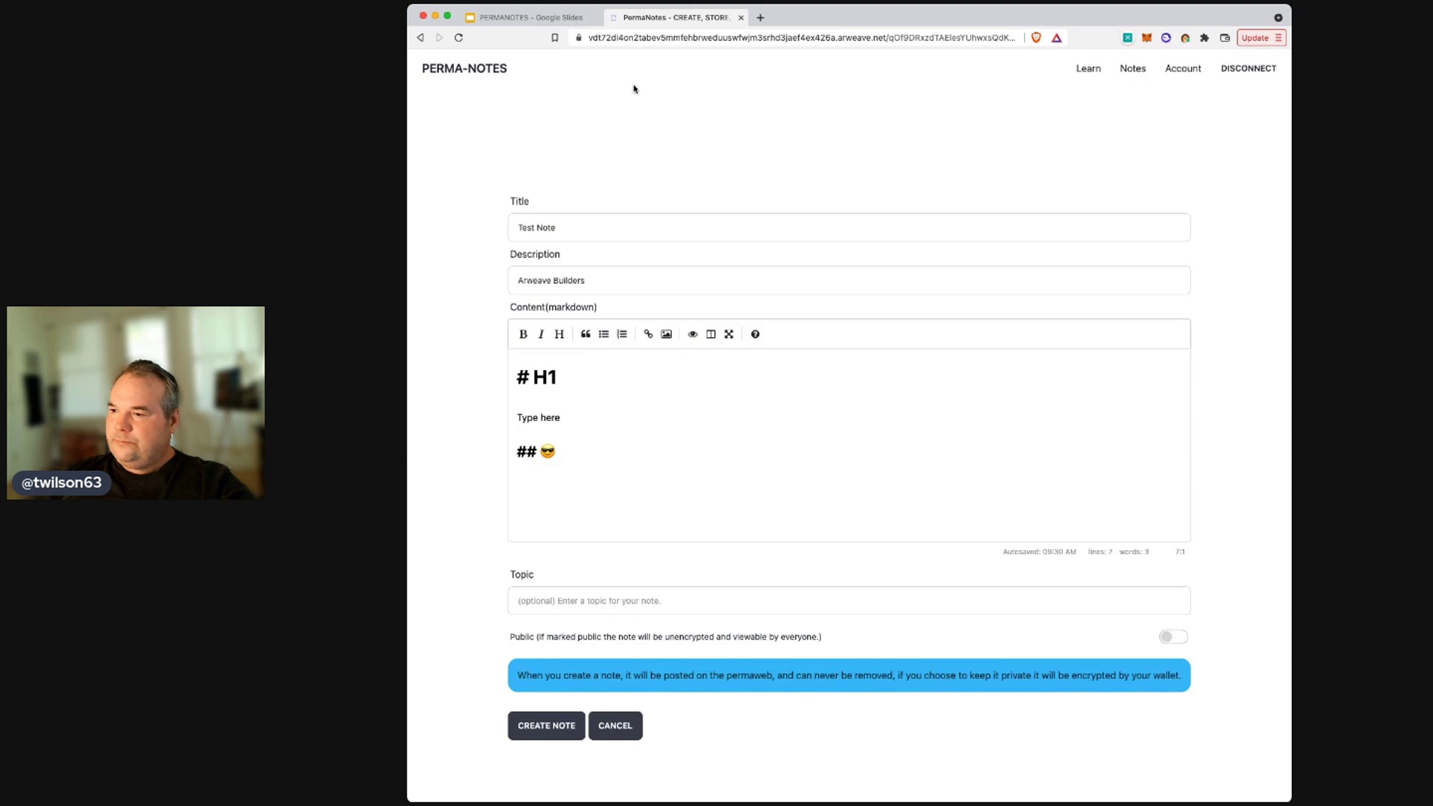
pyautogui.click(595, 595)
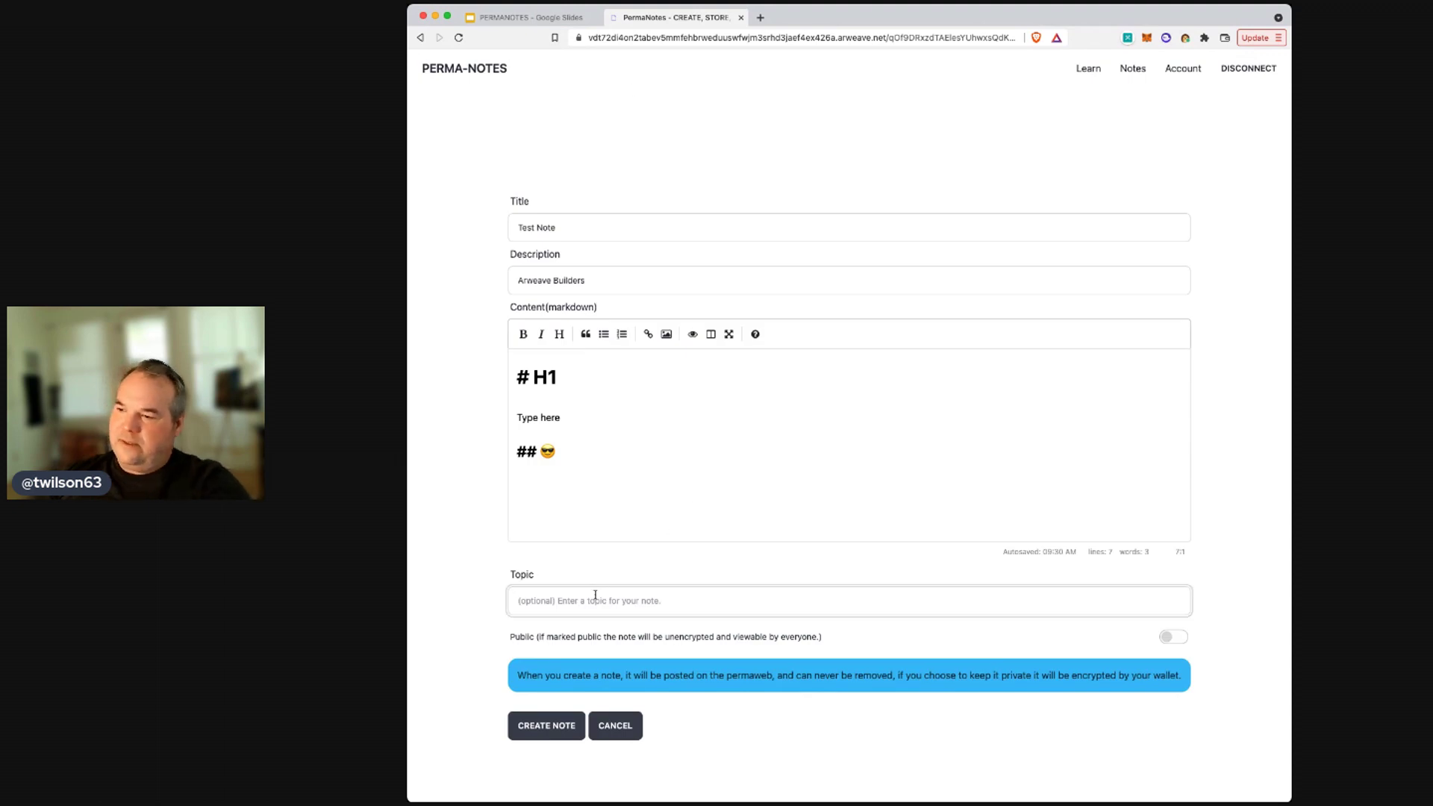
pyautogui.write('permanotes')
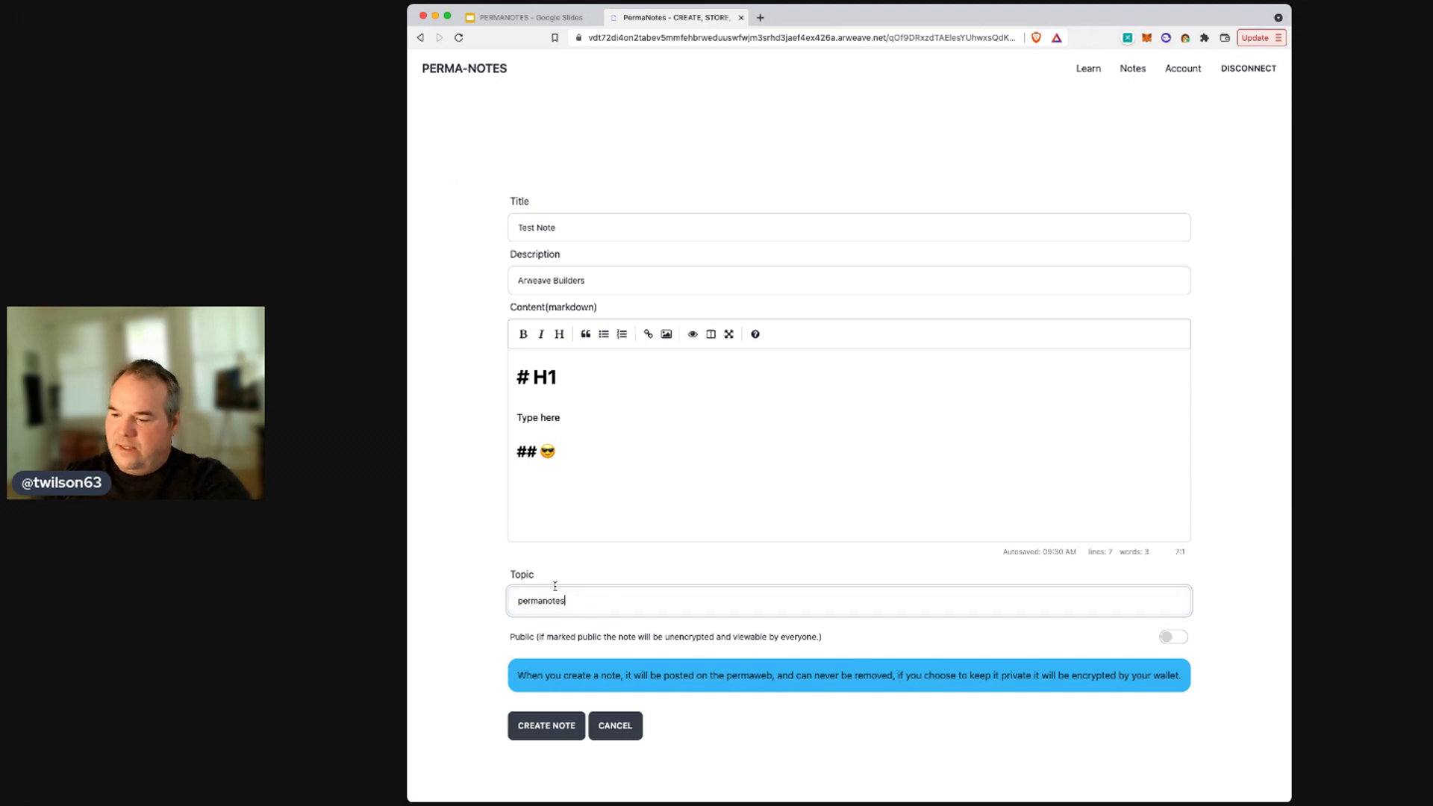
pyautogui.write('-test')
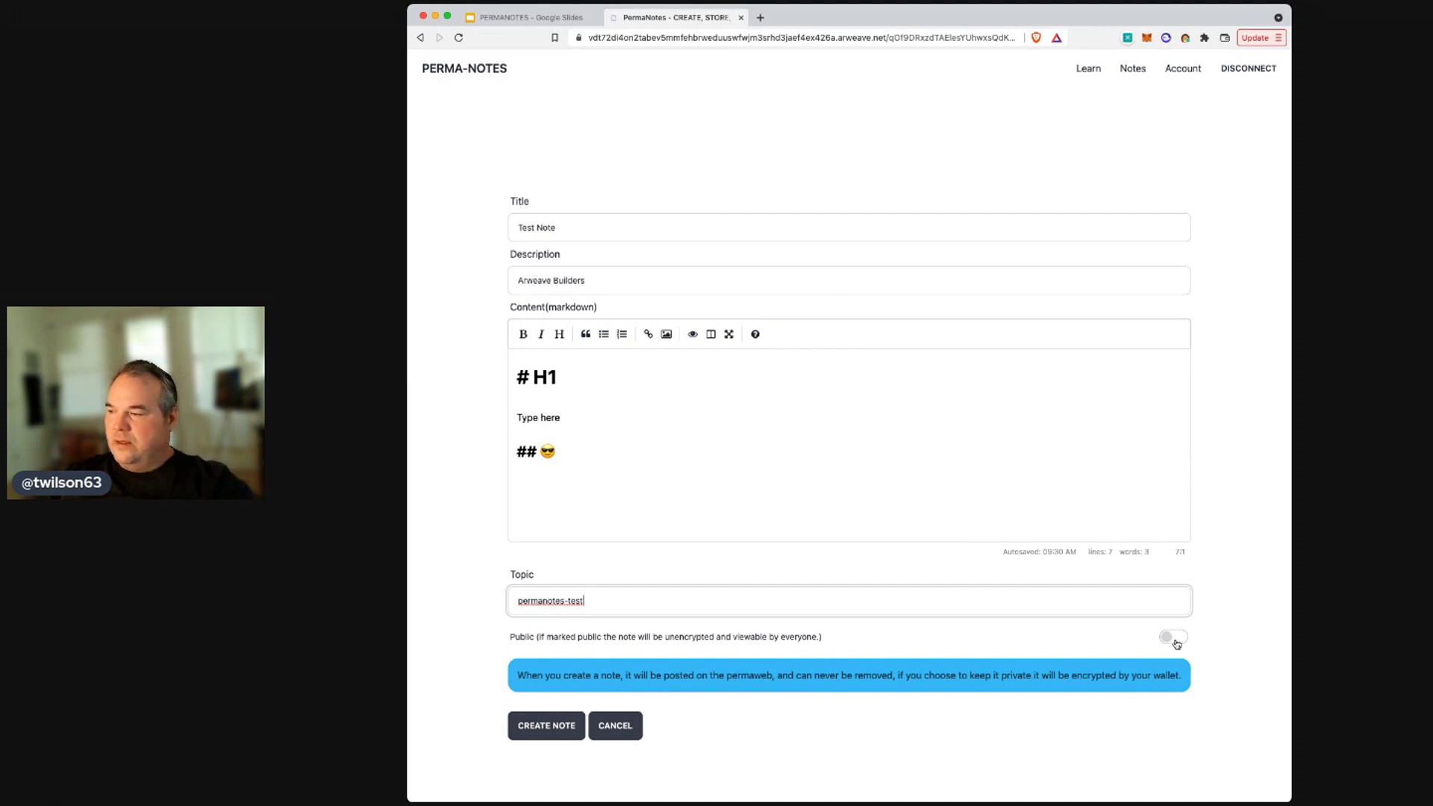
pyautogui.click(1175, 639)
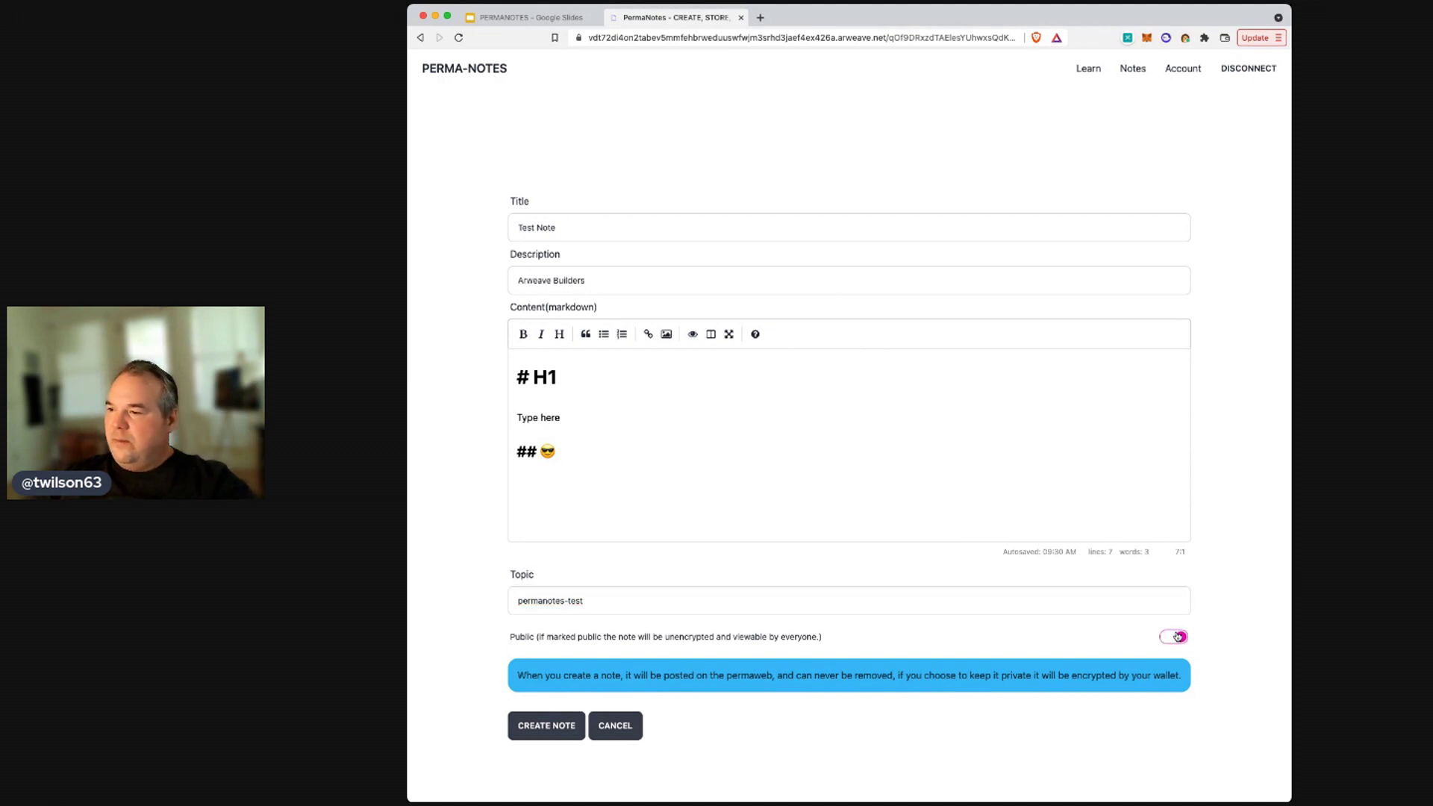
pyautogui.click(555, 728)
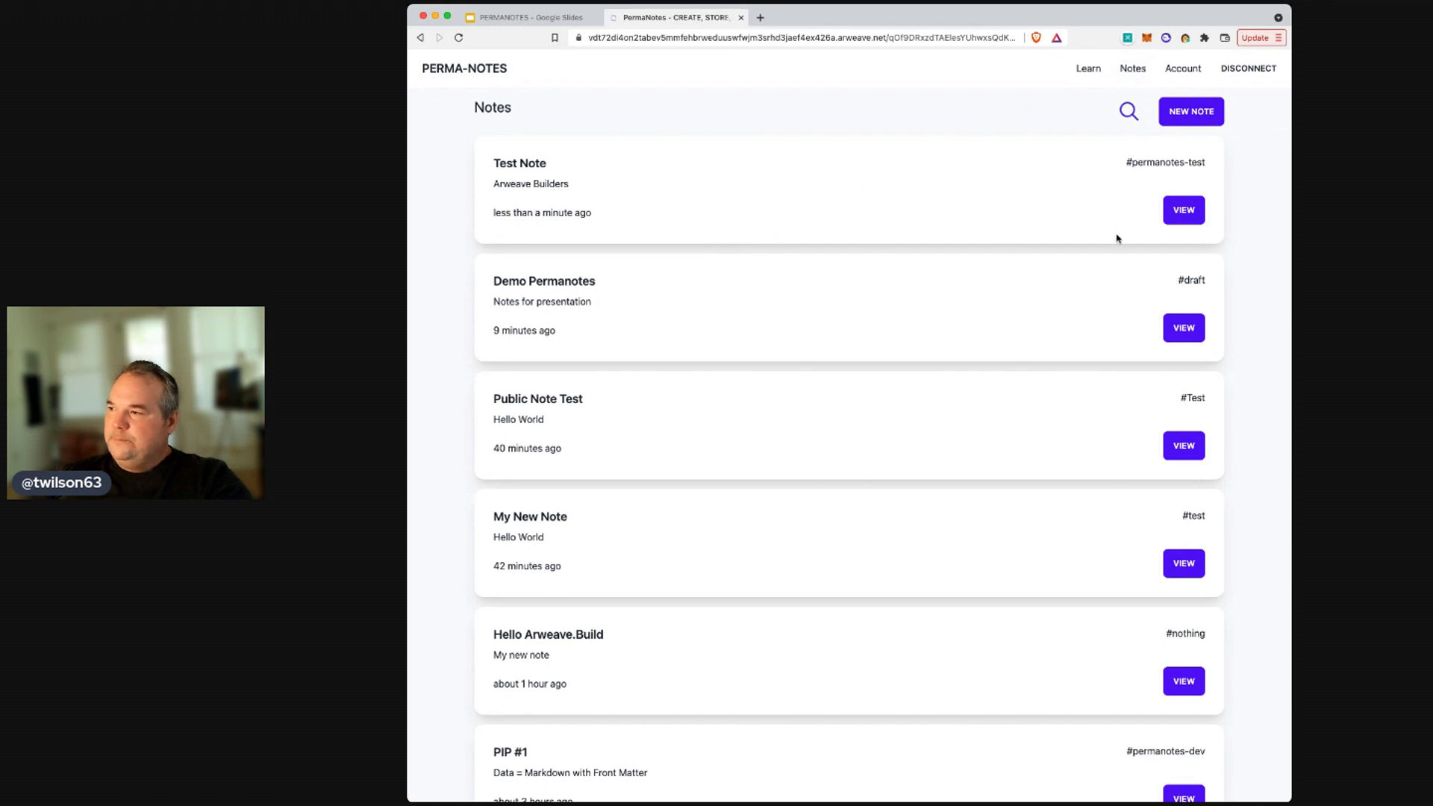
# Step: View the Test Note and toggle its INFO details (description, creation time, id) on and off
pyautogui.click(1187, 216)
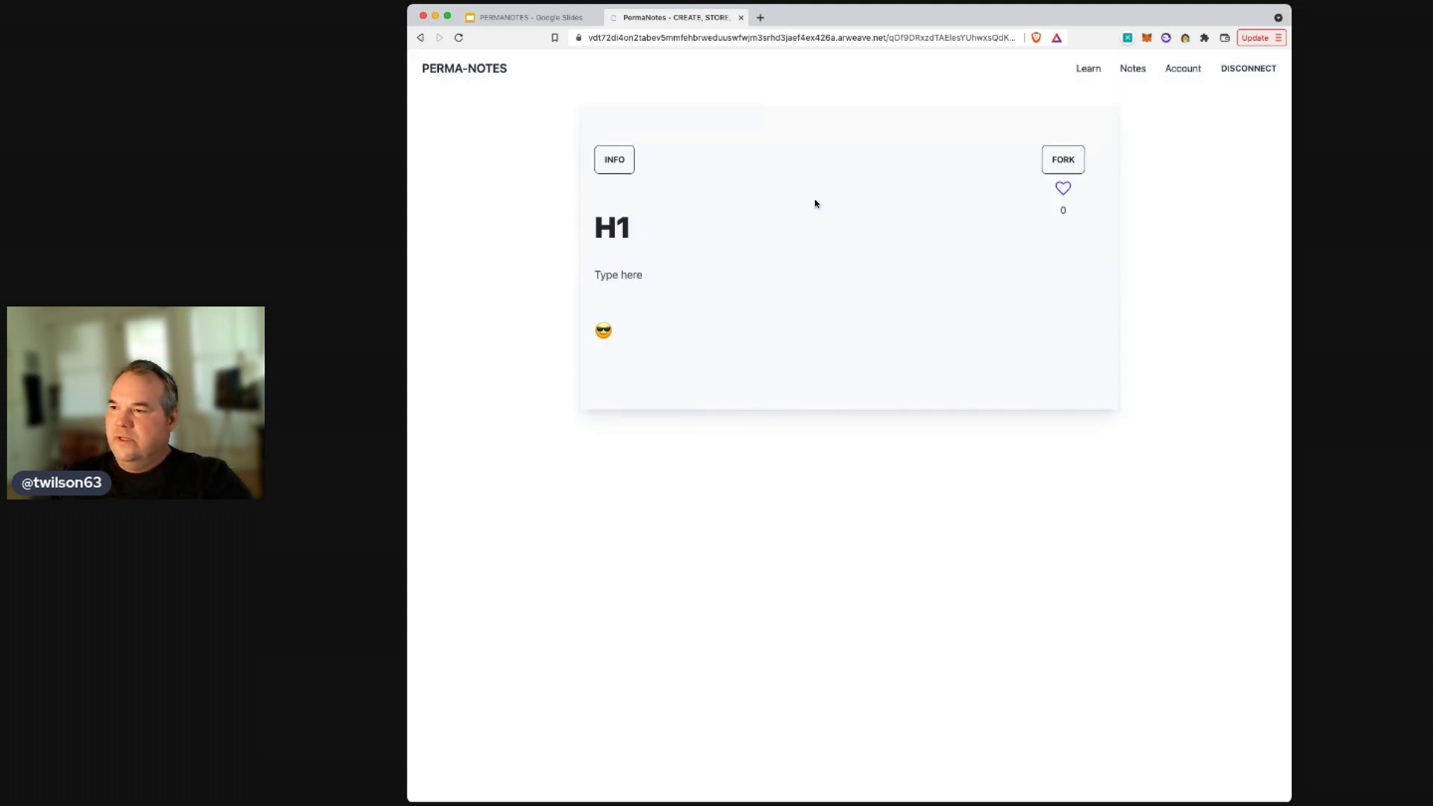
pyautogui.click(615, 171)
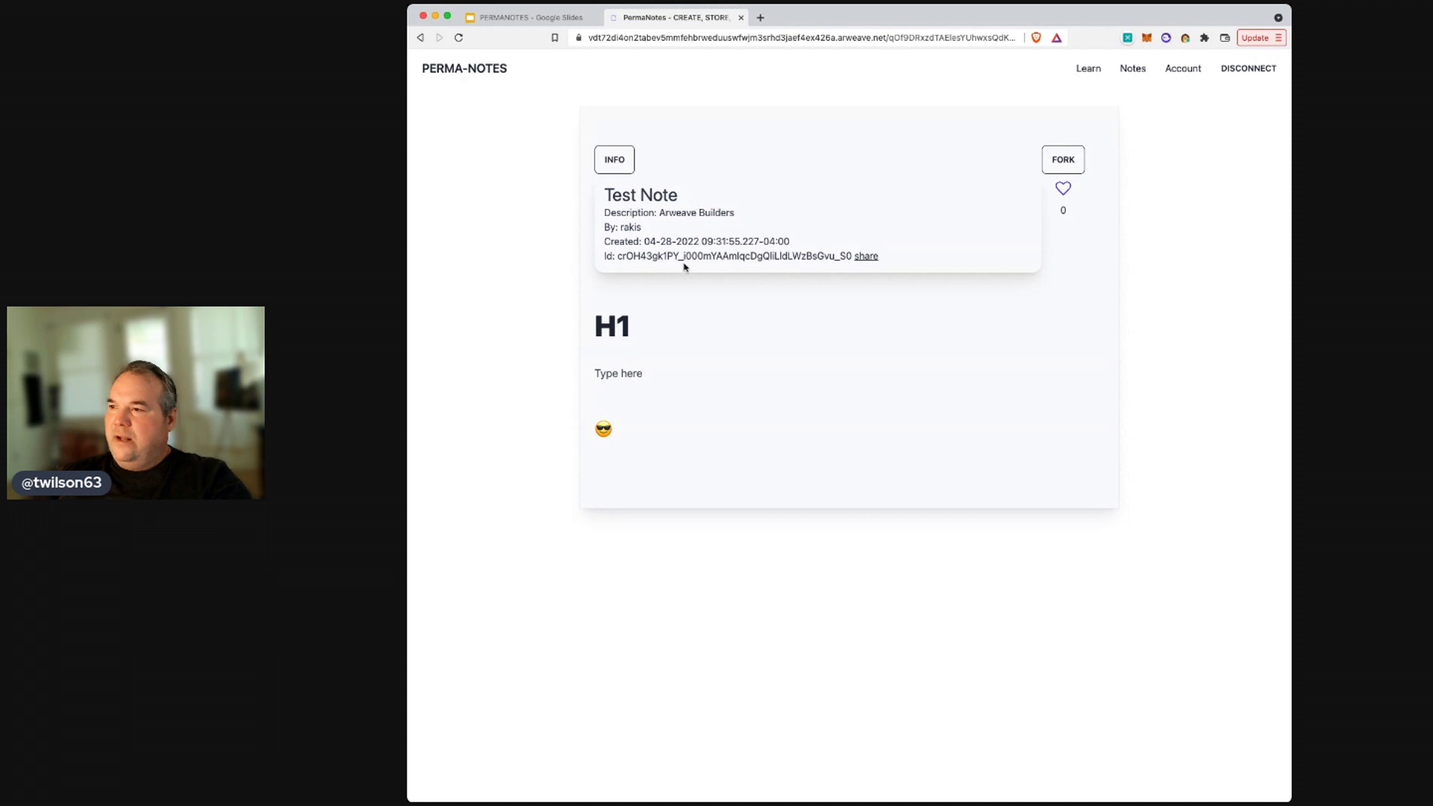
pyautogui.click(606, 157)
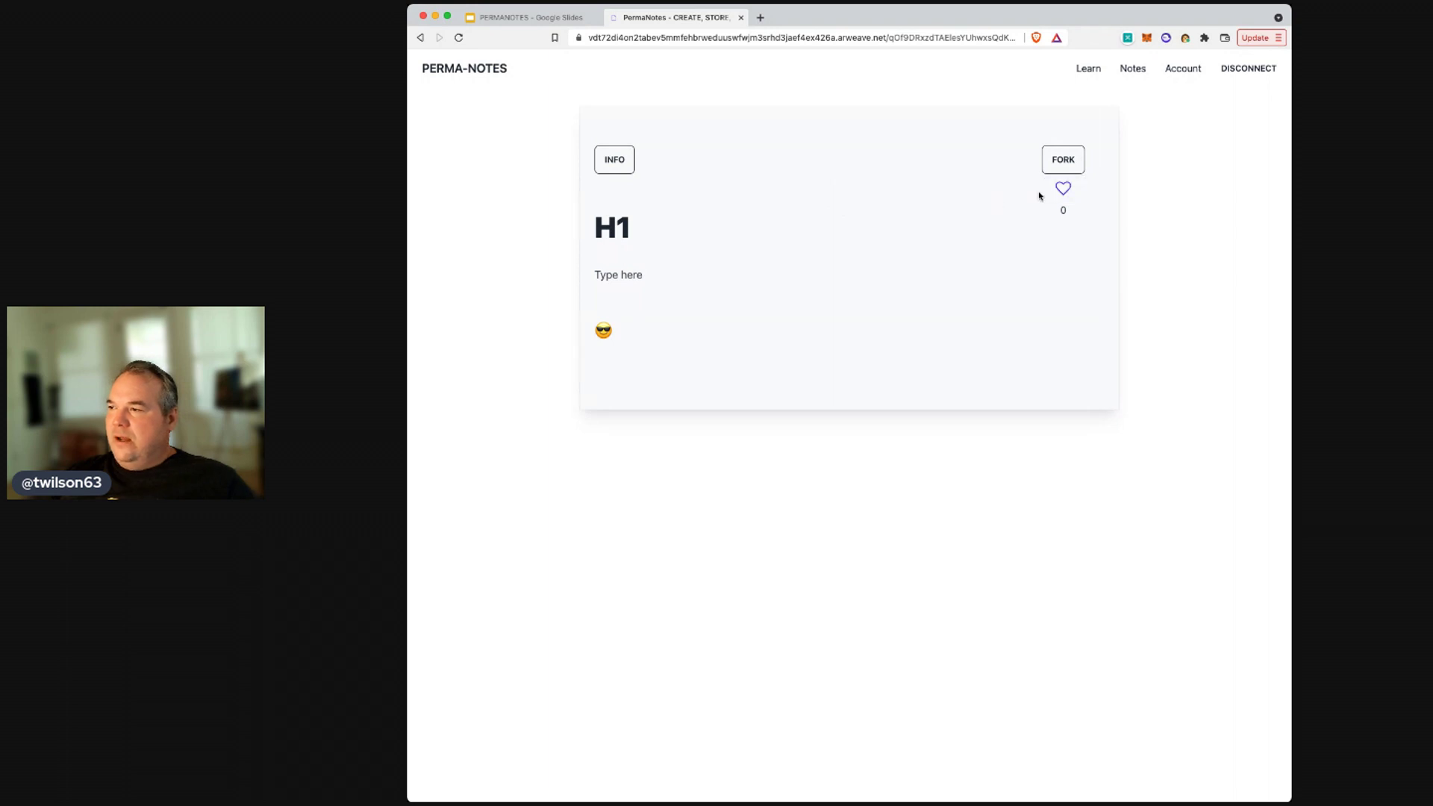
# Step: Like the Test Note, then fork it into a prefilled new-note draft
pyautogui.click(1062, 193)
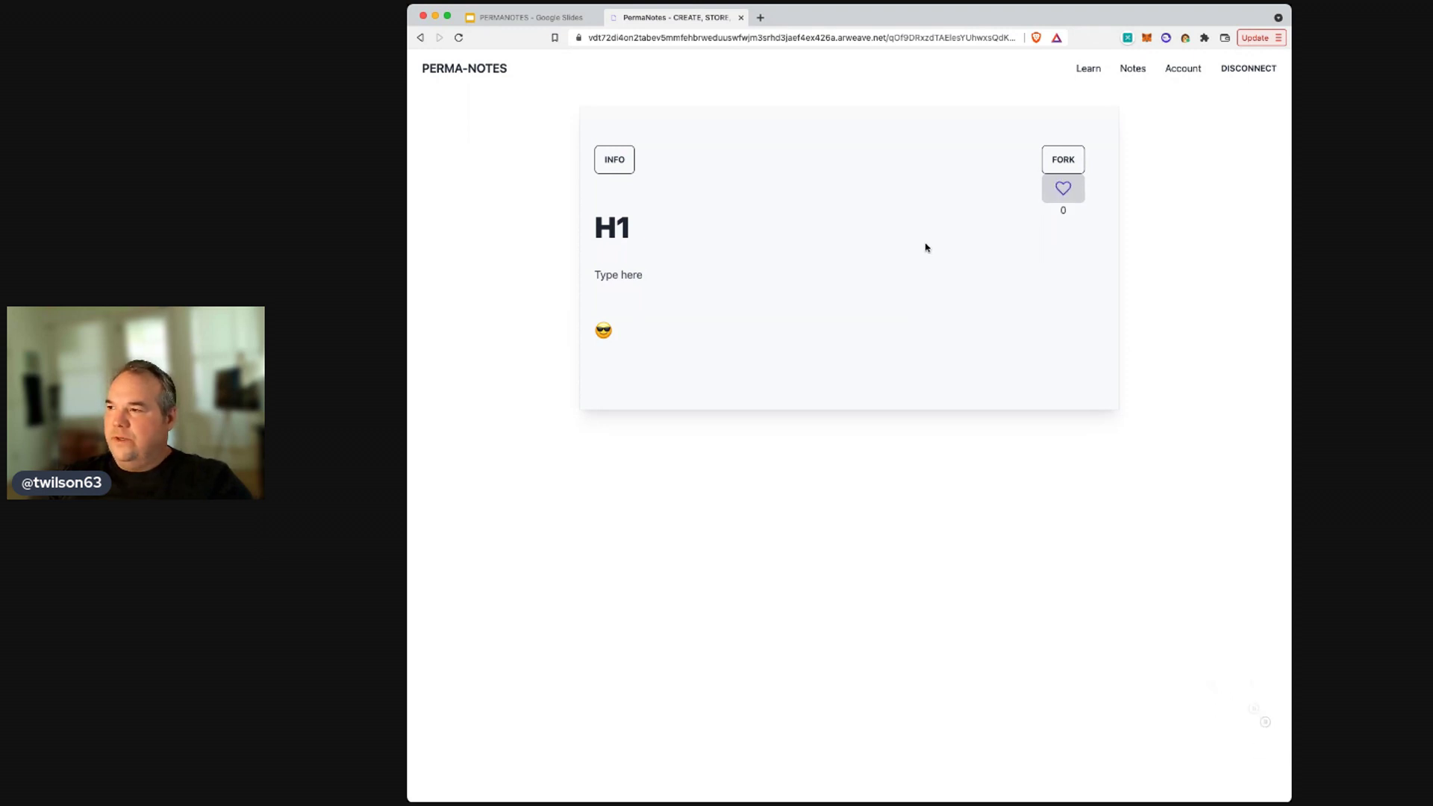
pyautogui.click(1058, 166)
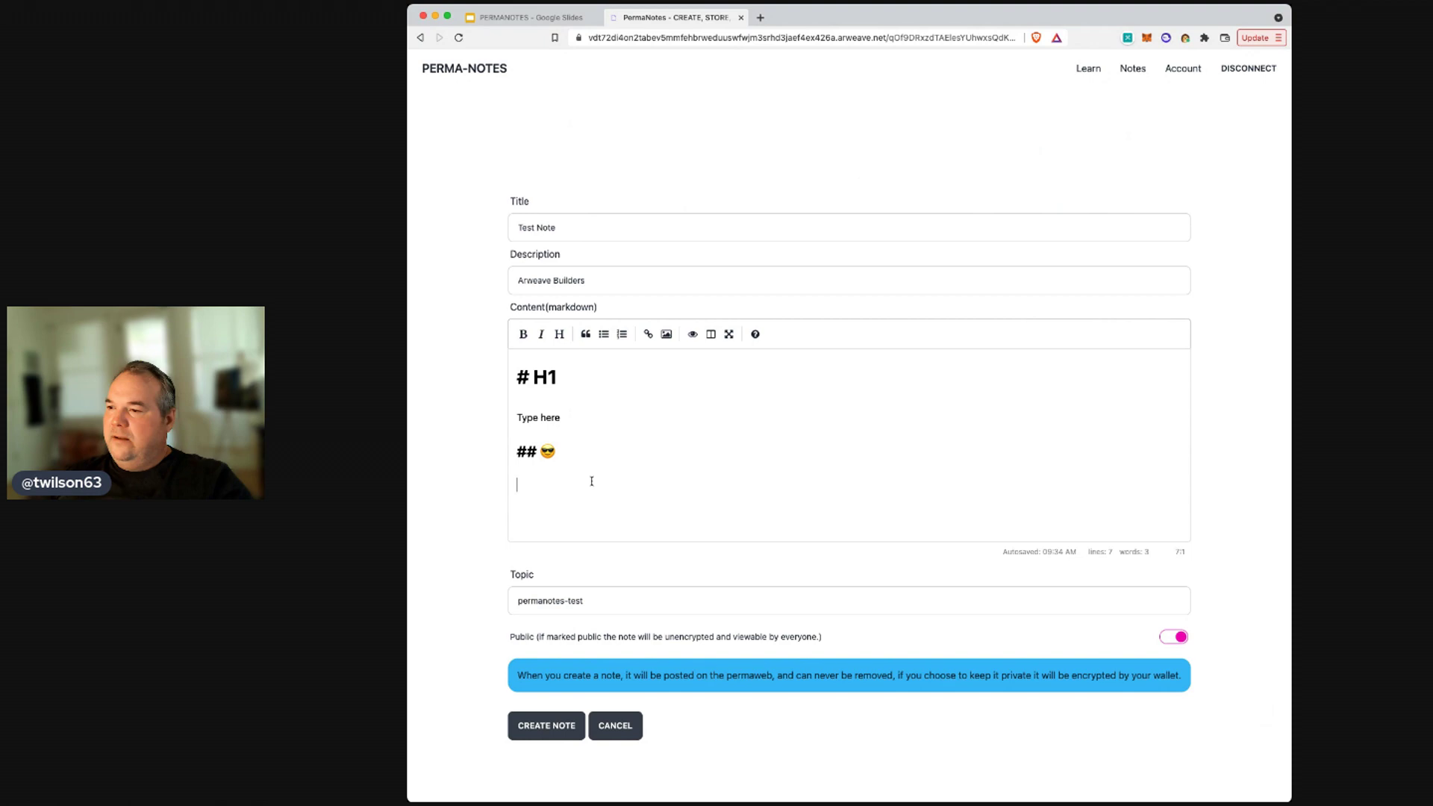
# Step: Clear the forked draft's content and cancel back to the Notes list
pyautogui.moveTo(592, 482); pyautogui.dragTo(479, 373)
pyautogui.press('BackSpace')
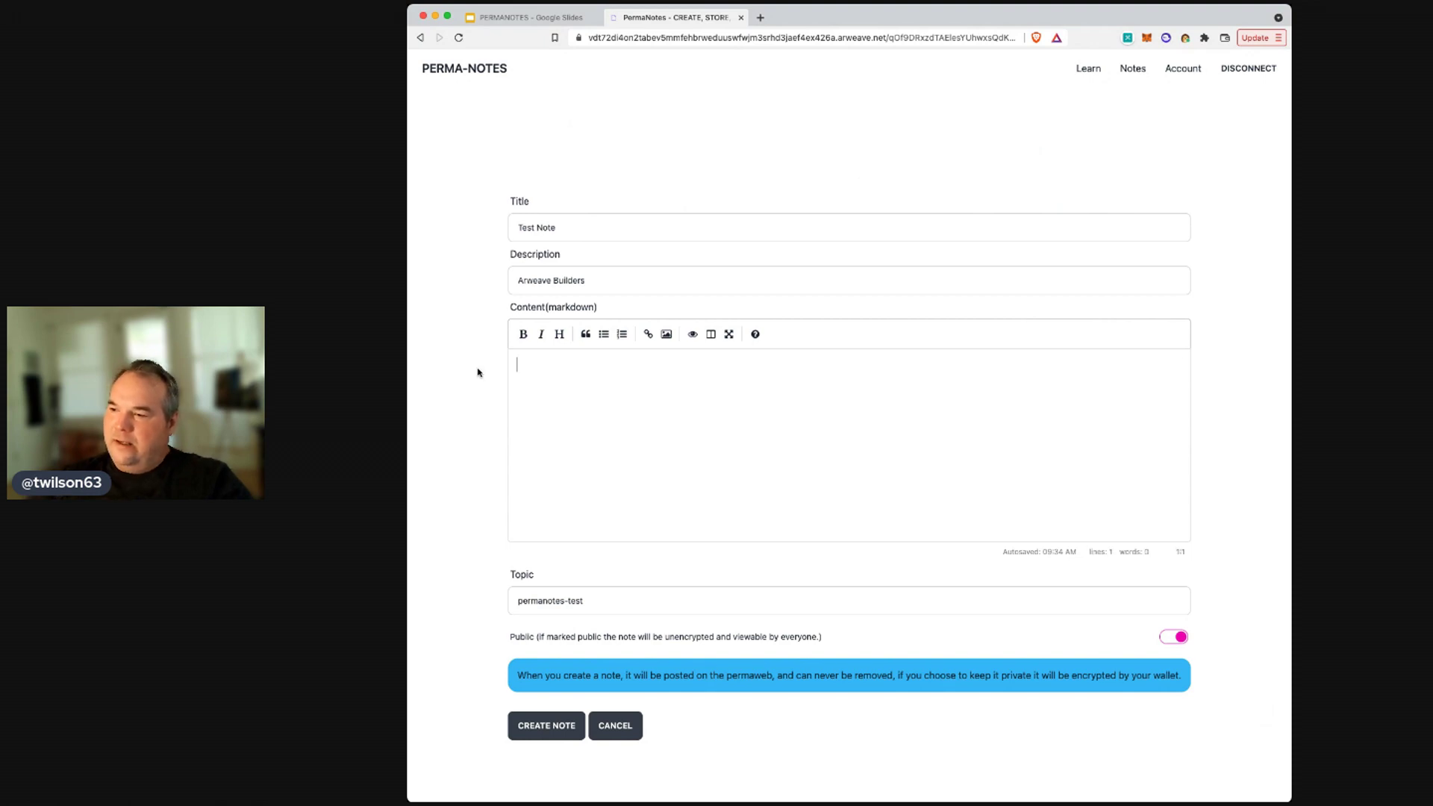
pyautogui.click(618, 729)
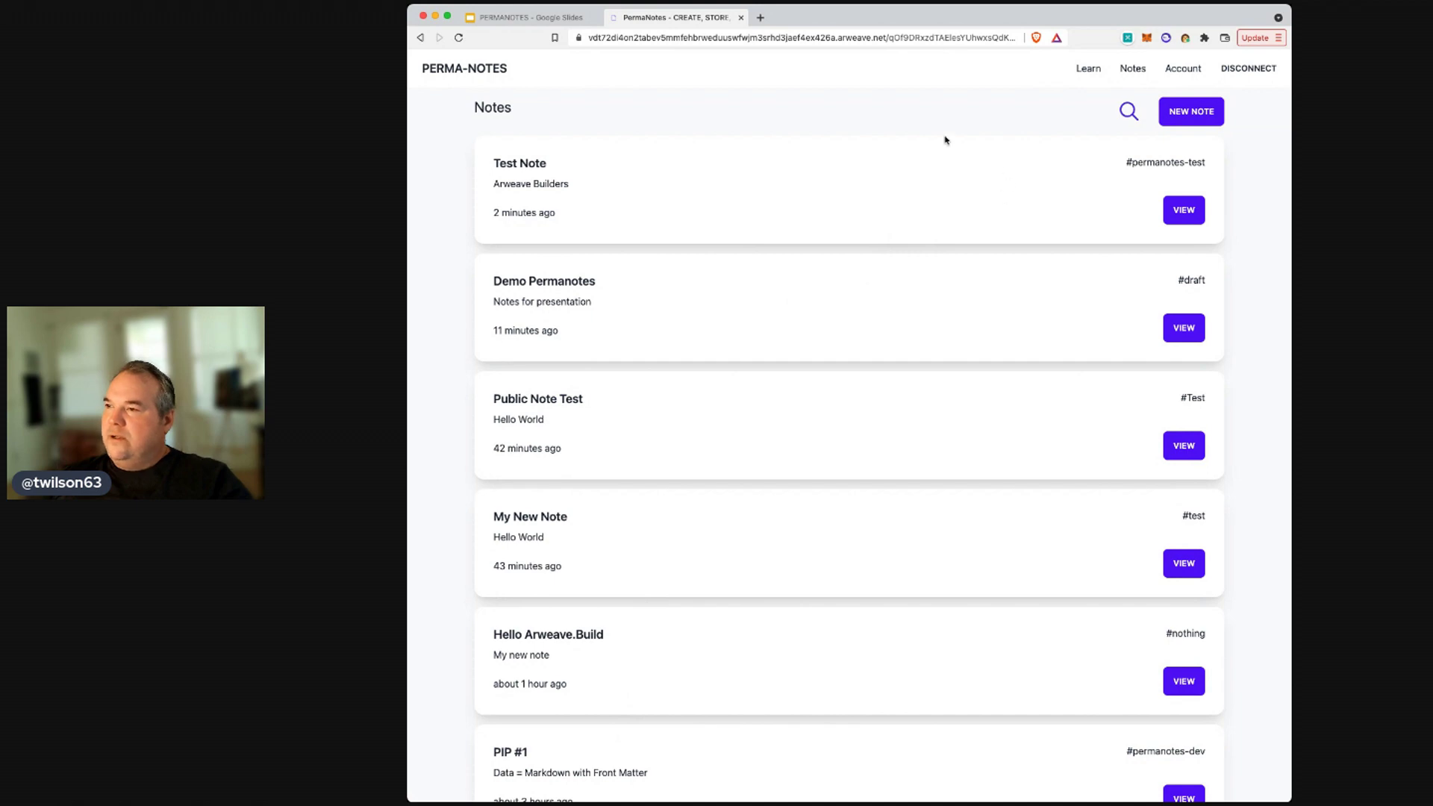
# Step: Browse the public Notes list in PermaNotes
pyautogui.scroll(-1, 756, 512)
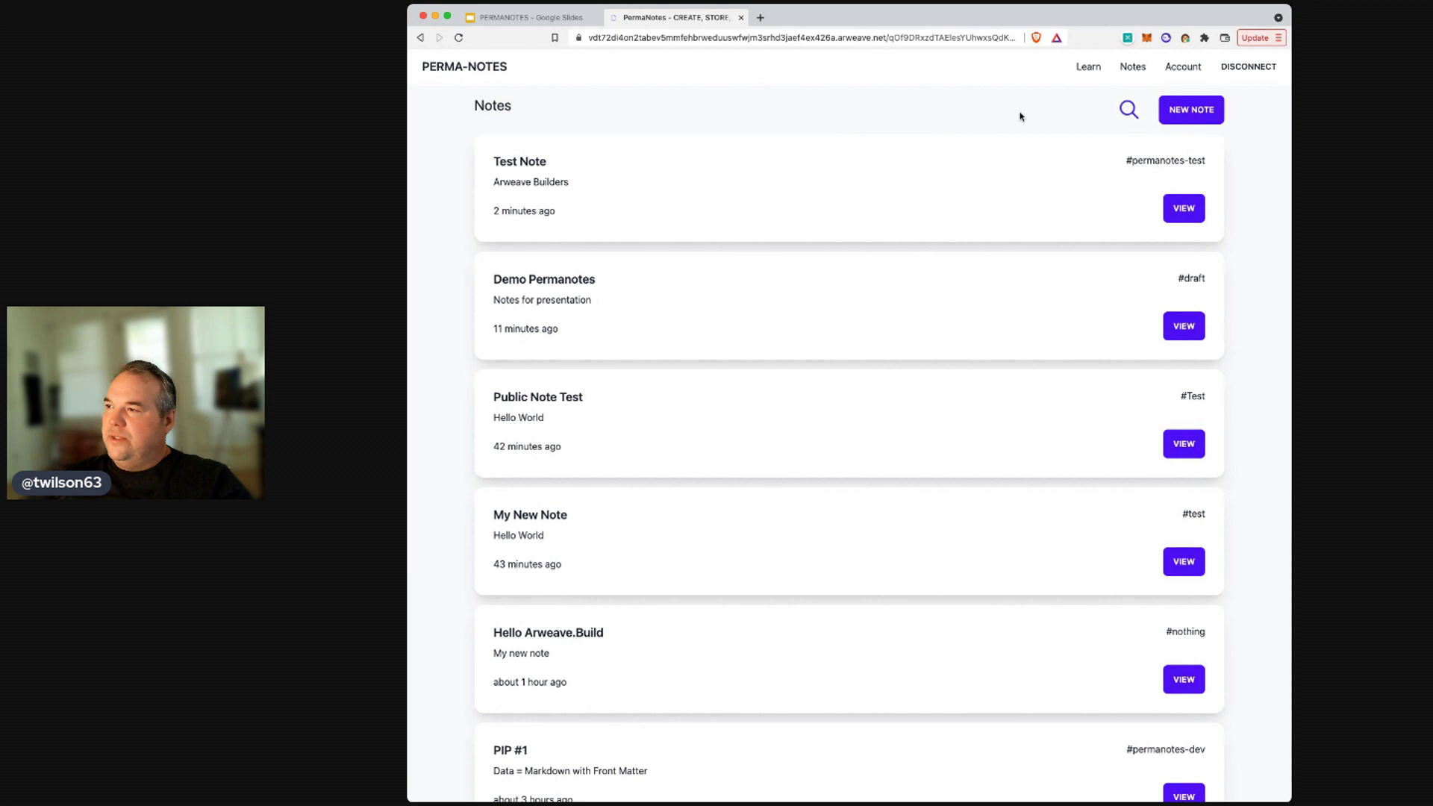
pyautogui.click(1084, 69)
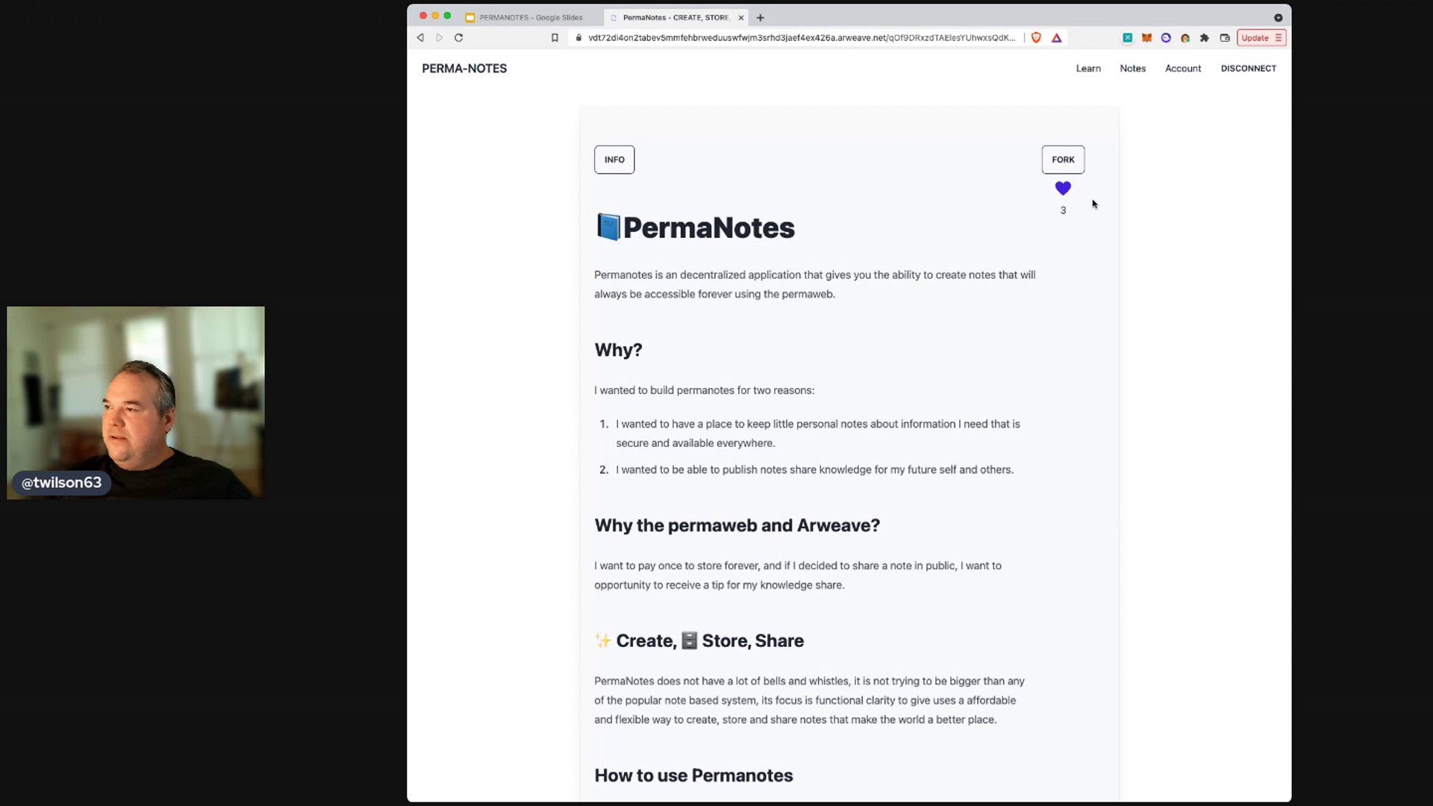
pyautogui.click(1130, 80)
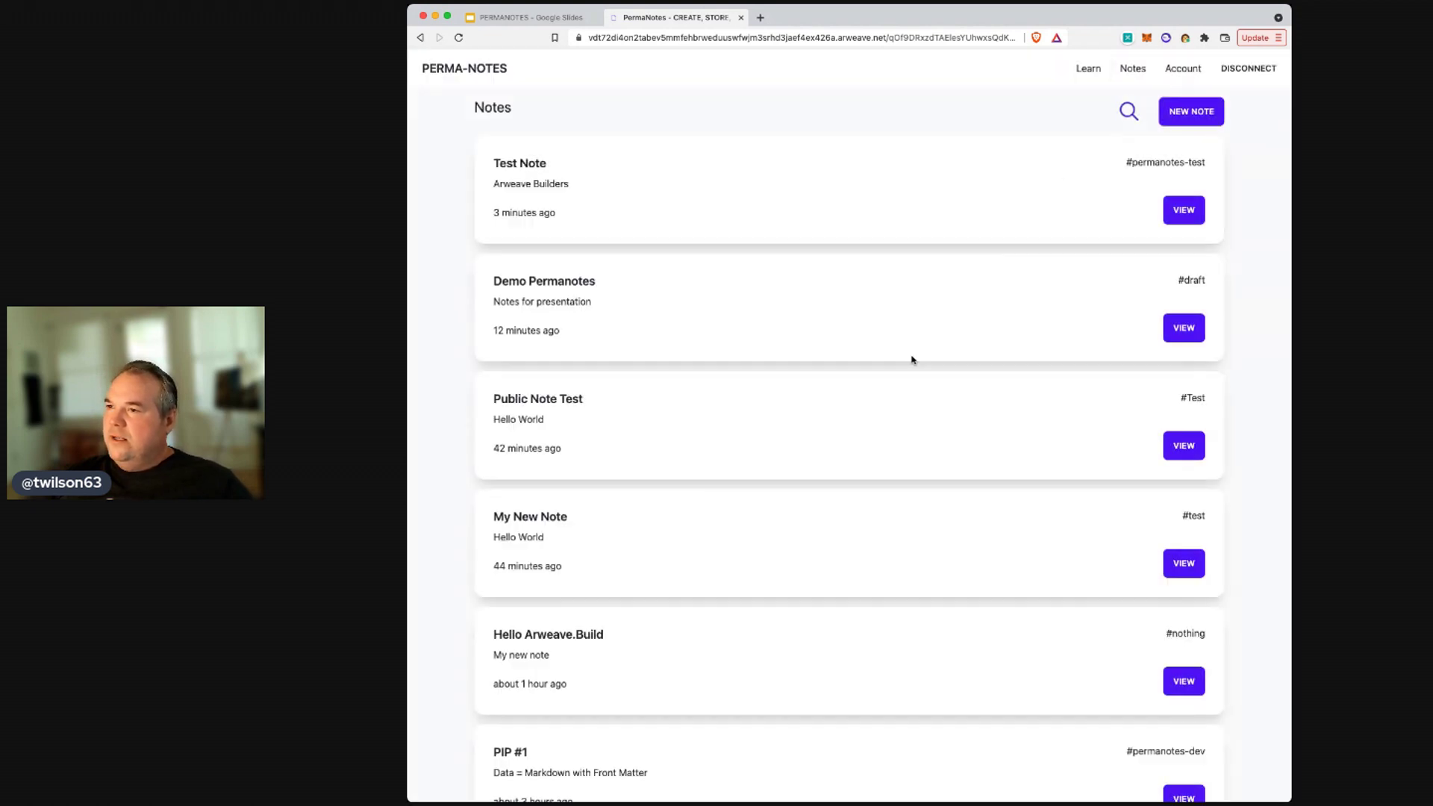
pyautogui.scroll(-7, 911, 370)
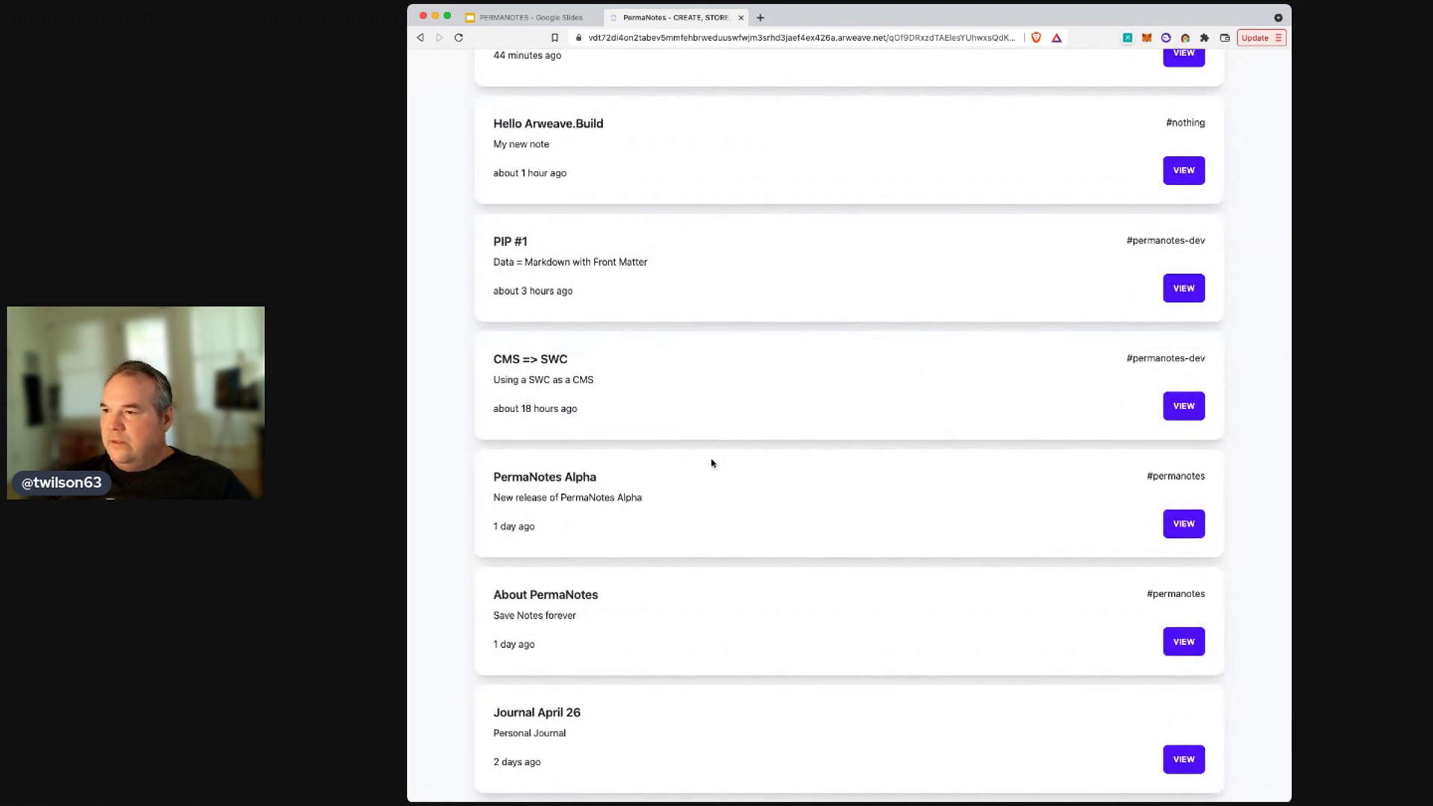
pyautogui.scroll(-2, 711, 464)
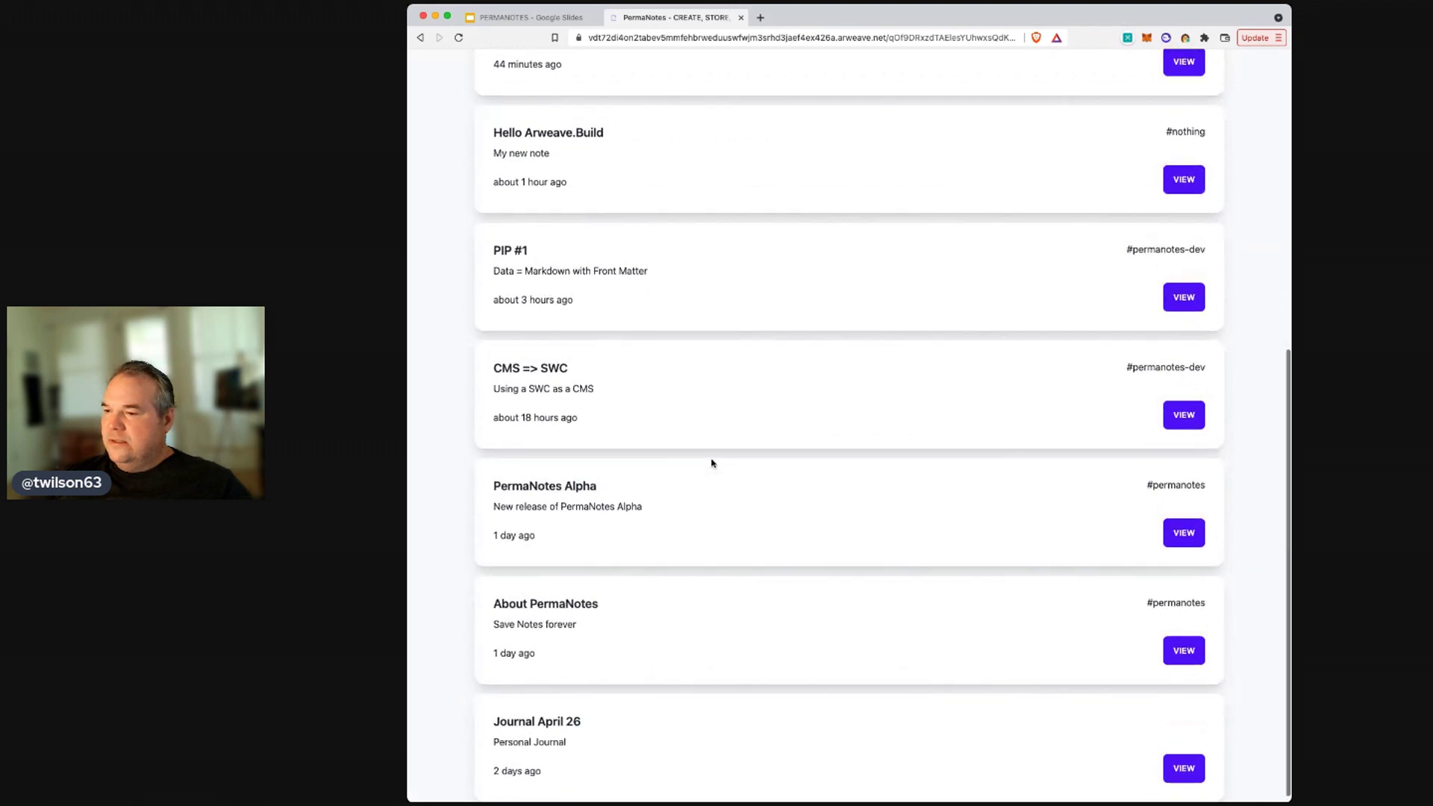
pyautogui.scroll(10, 712, 464)
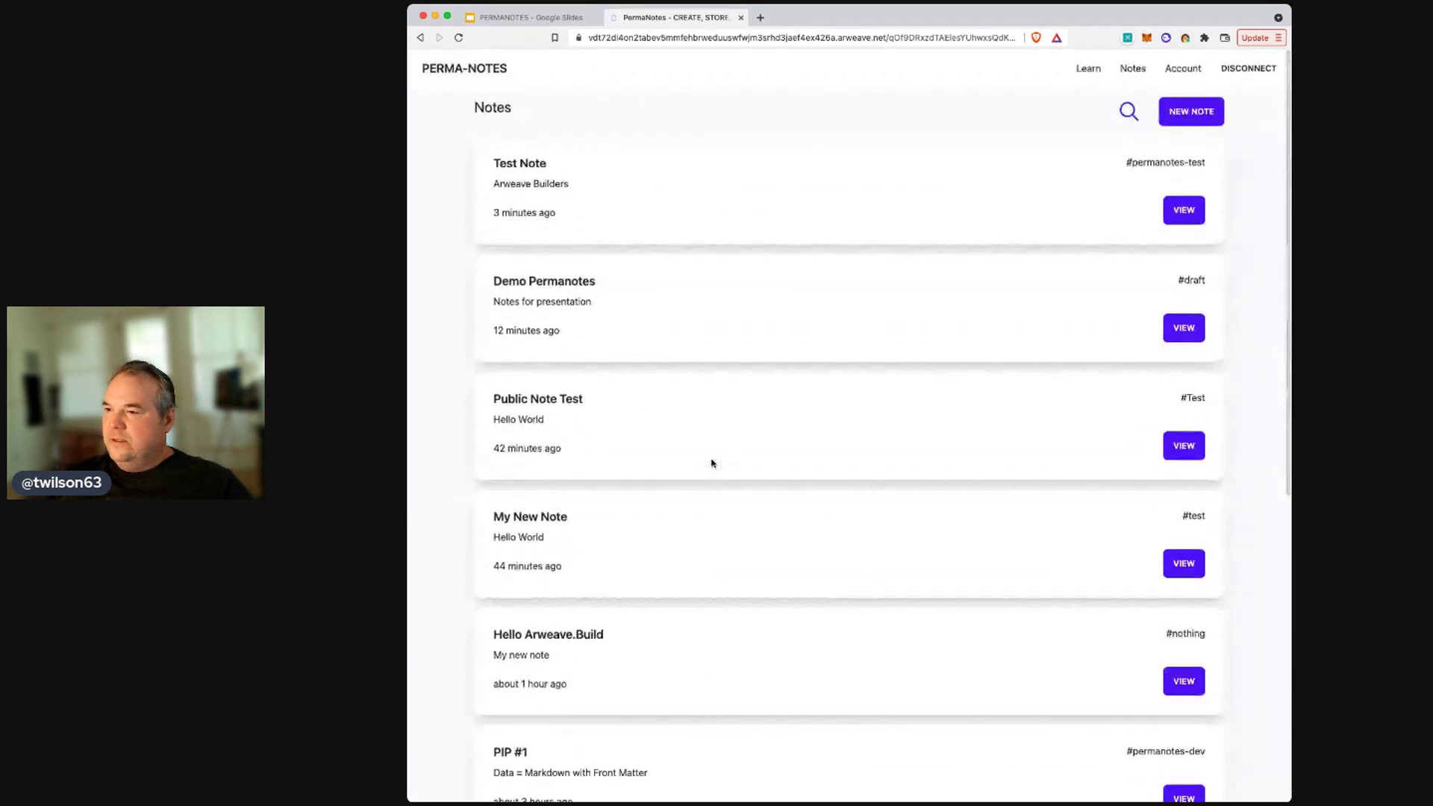
# Step: Read the Learn page, then return to the DEMO slide in Google Slides
pyautogui.click(1087, 75)
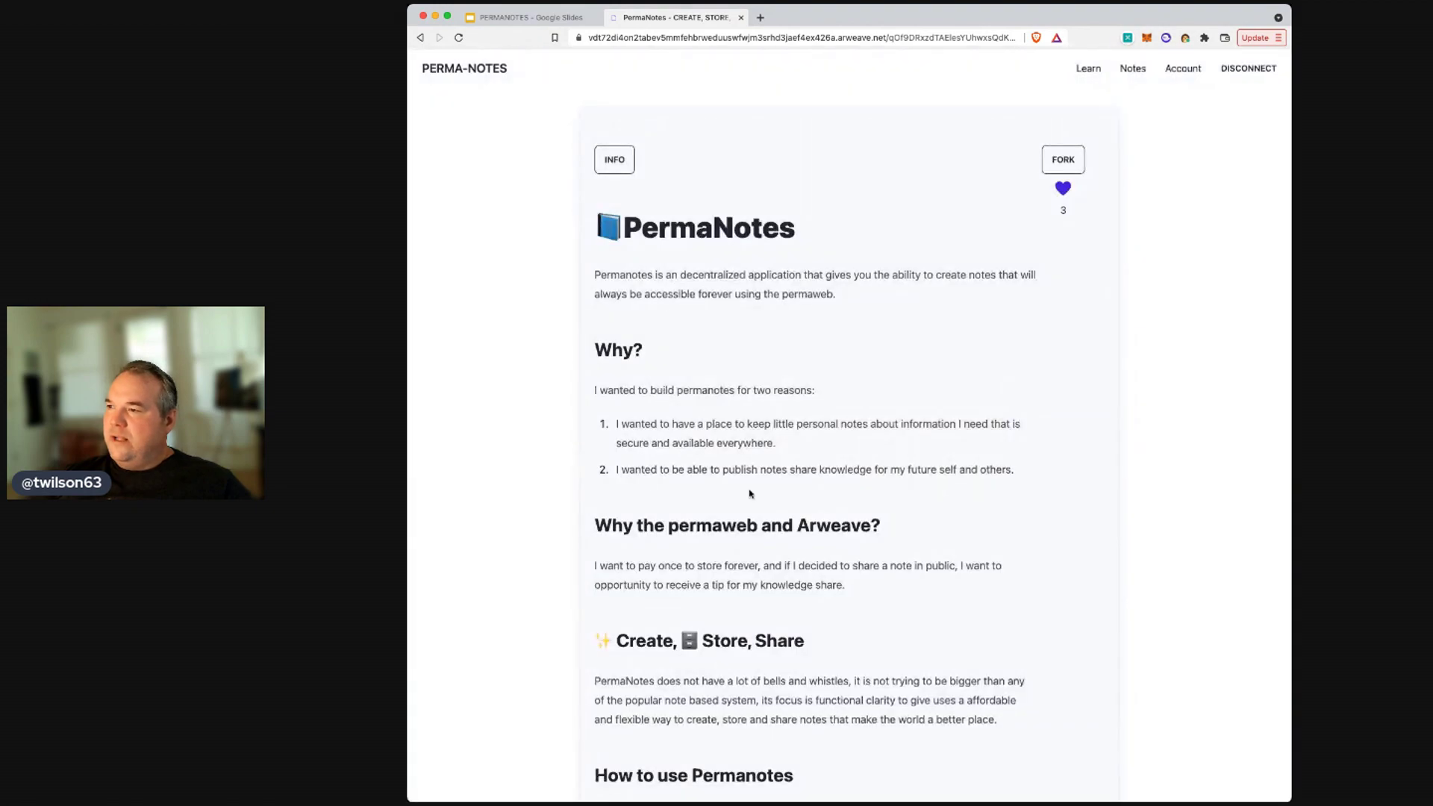
pyautogui.scroll(-6, 749, 494)
pyautogui.scroll(5, 750, 491)
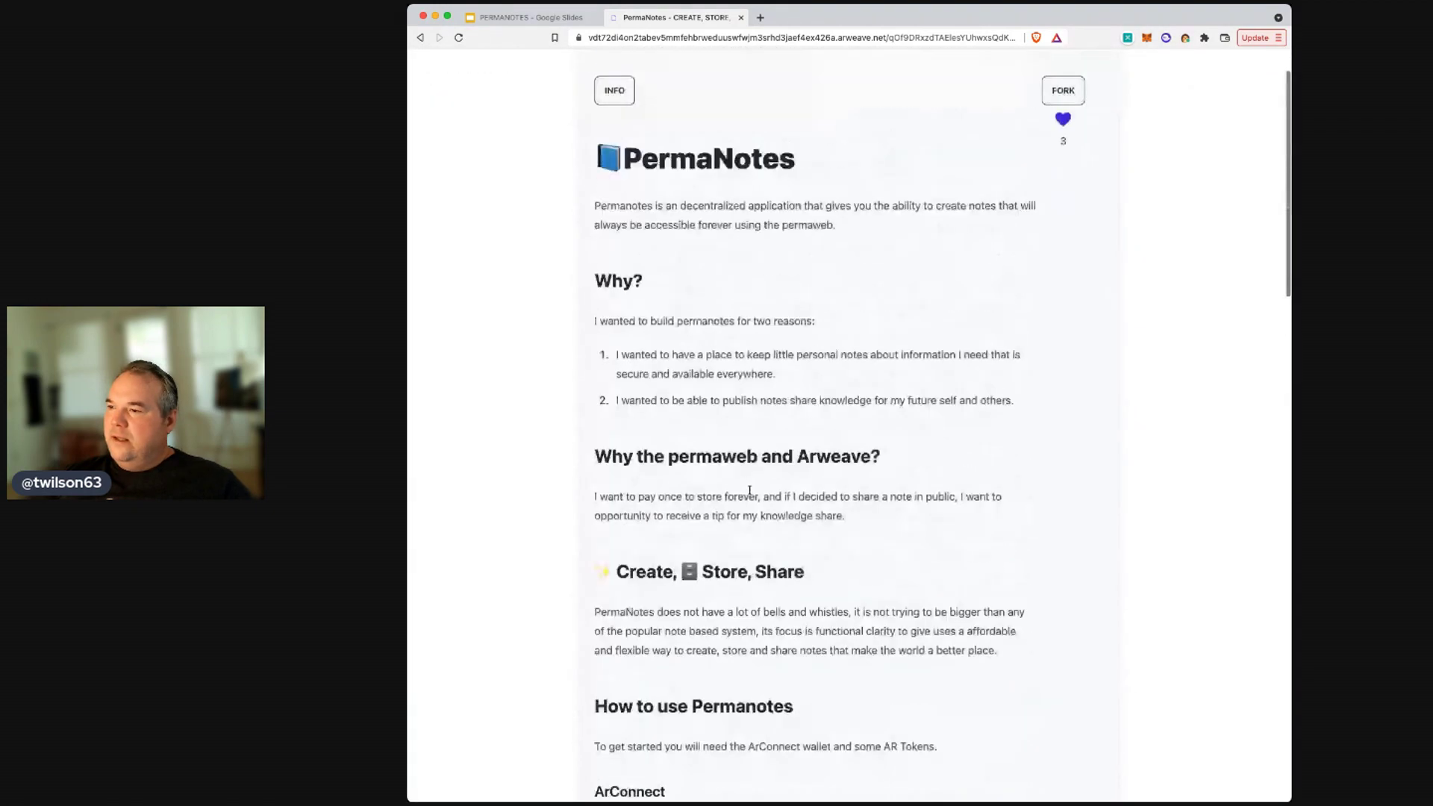
pyautogui.scroll(-10, 750, 492)
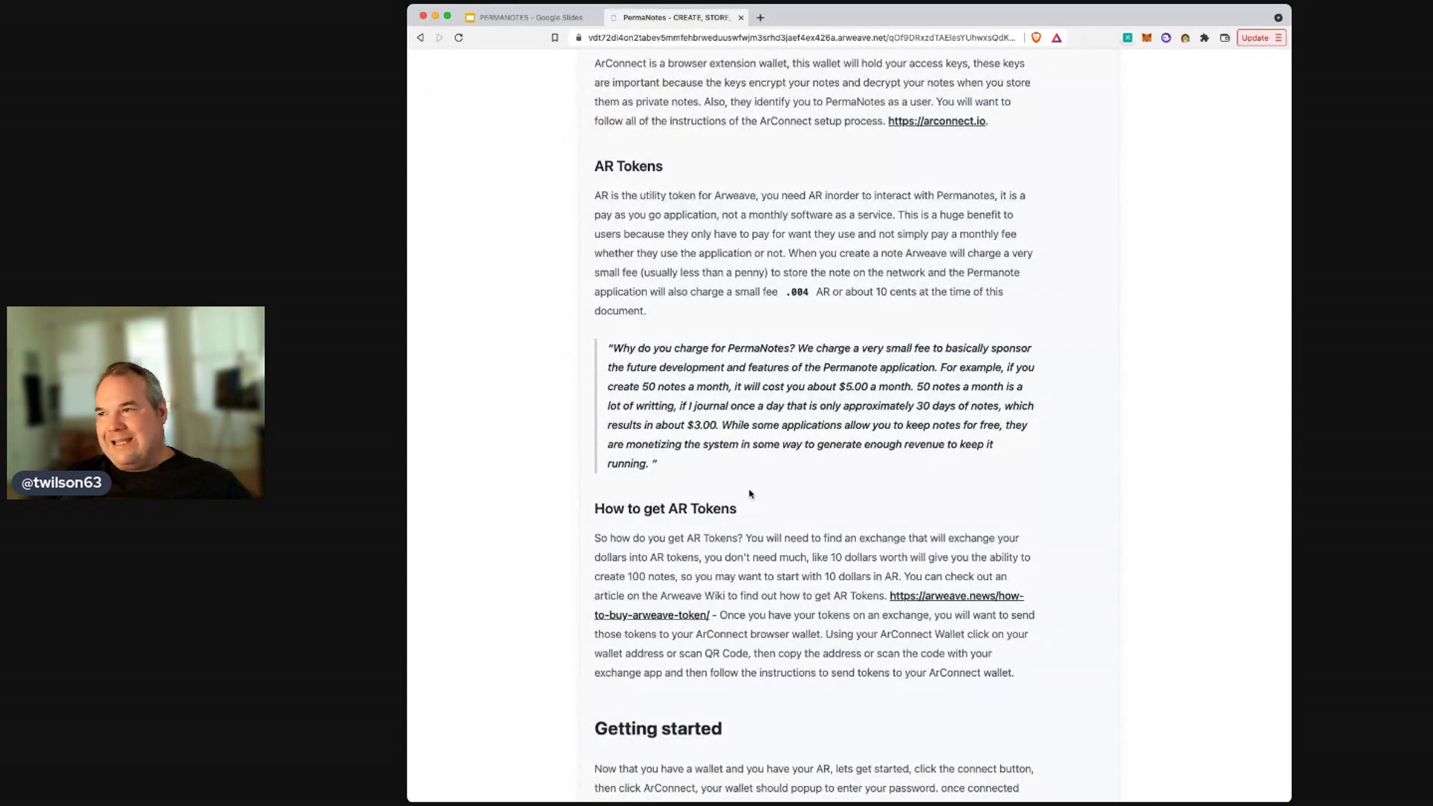
pyautogui.scroll(-11, 750, 492)
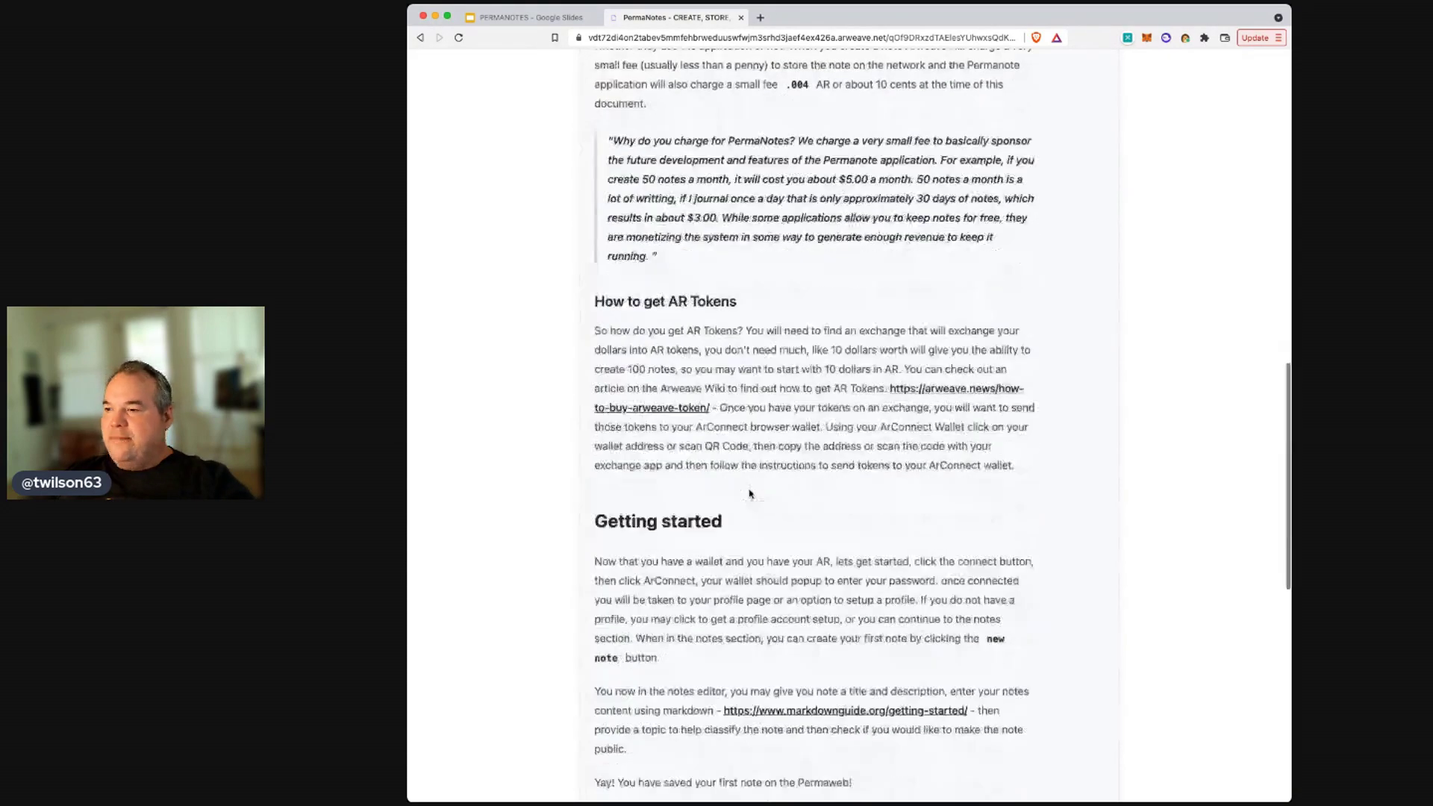
pyautogui.scroll(8, 750, 492)
pyautogui.scroll(15, 750, 492)
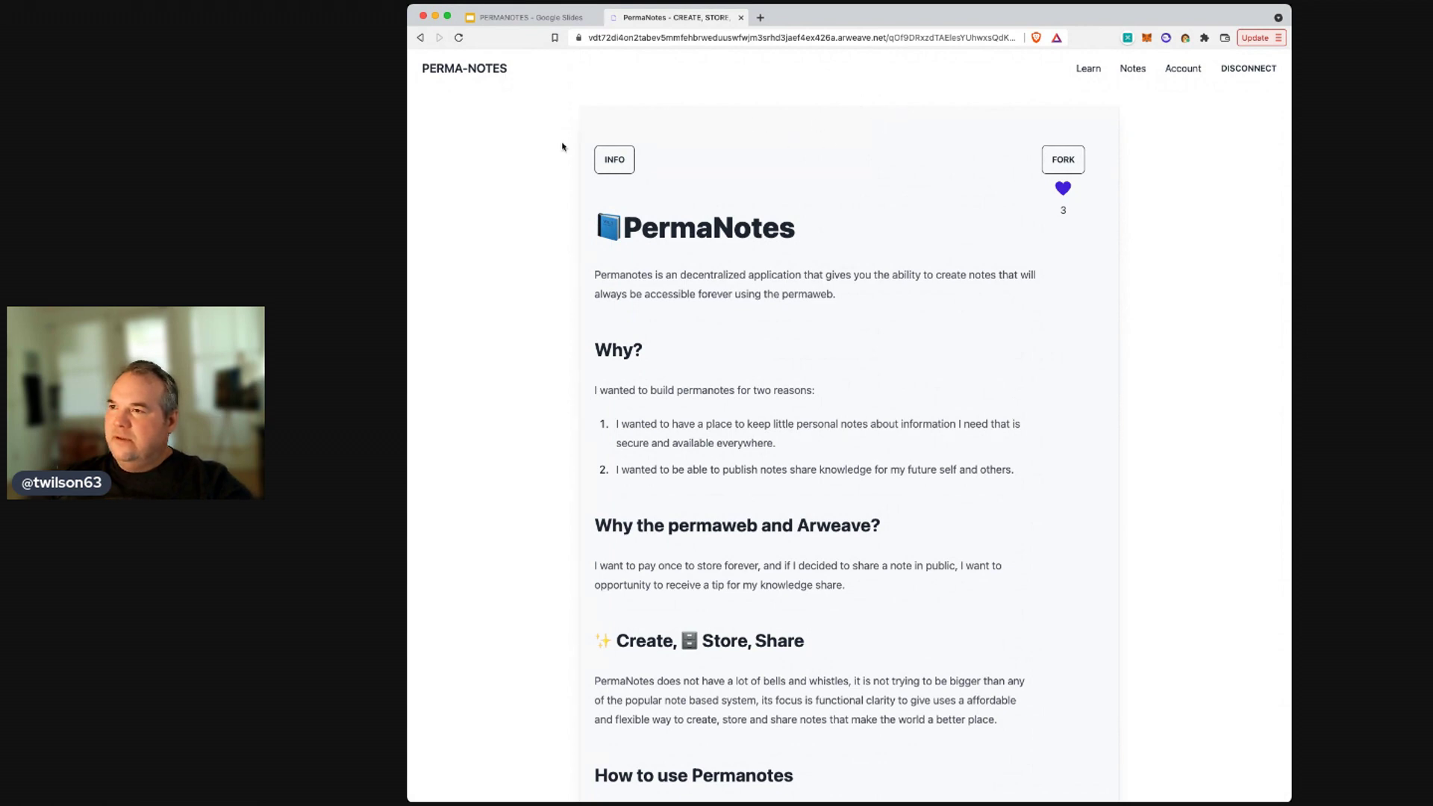
pyautogui.click(525, 16)
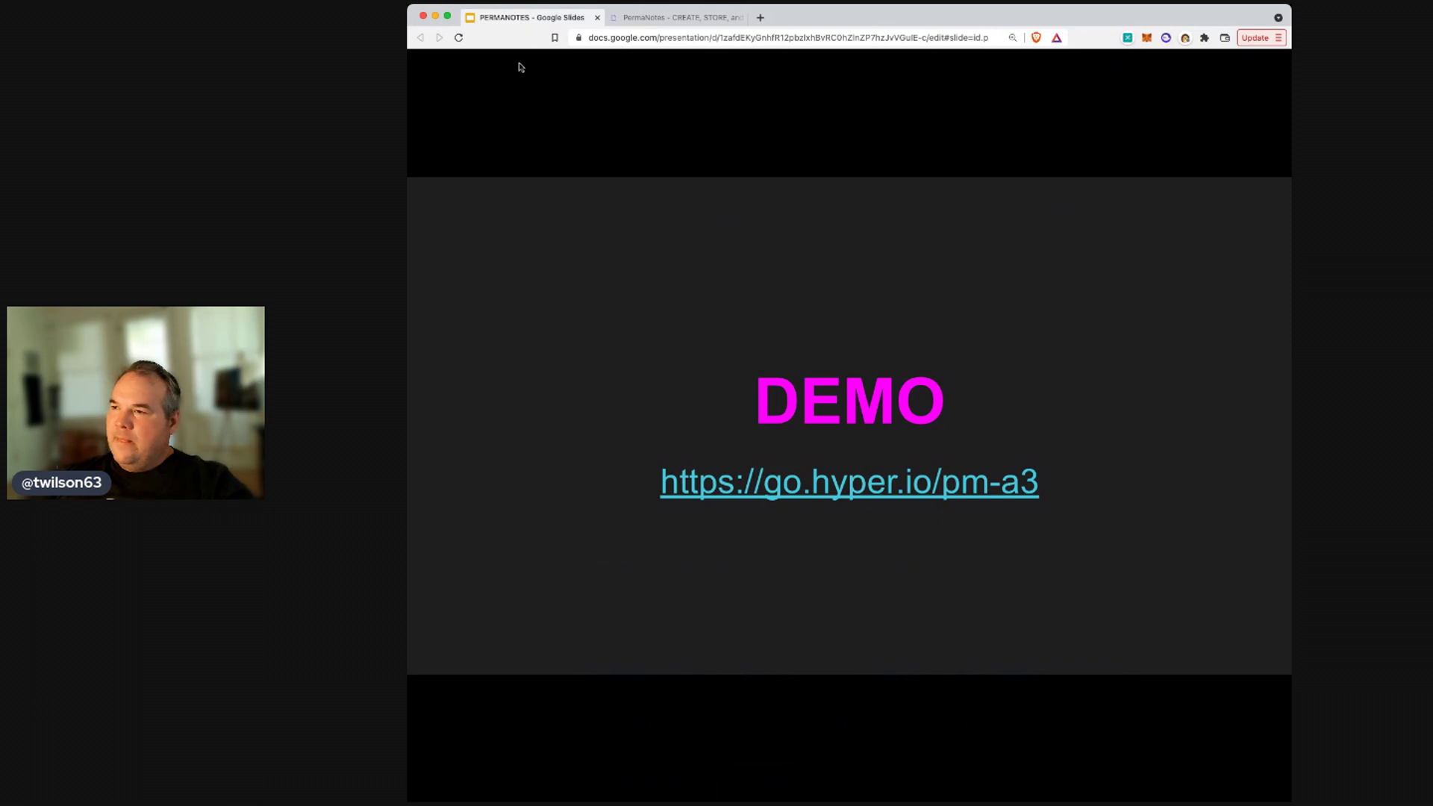
# Step: Advance past the DEMO slide to the Benefits, Features, Future Features and Future Ideas slide
pyautogui.press('Right')
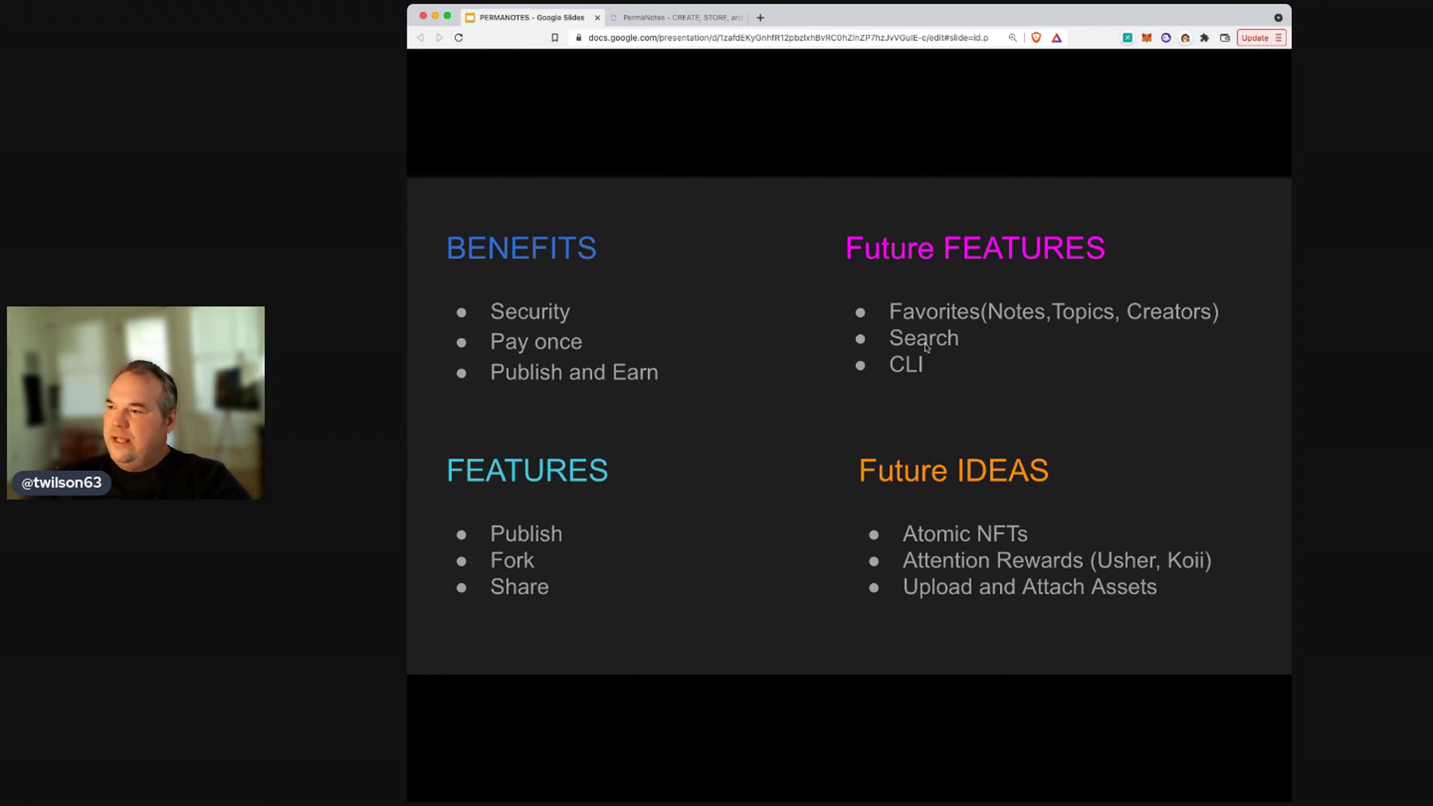
# Step: In PermaNotes, open the notes list and bring up the note search panel
pyautogui.click(698, 18)
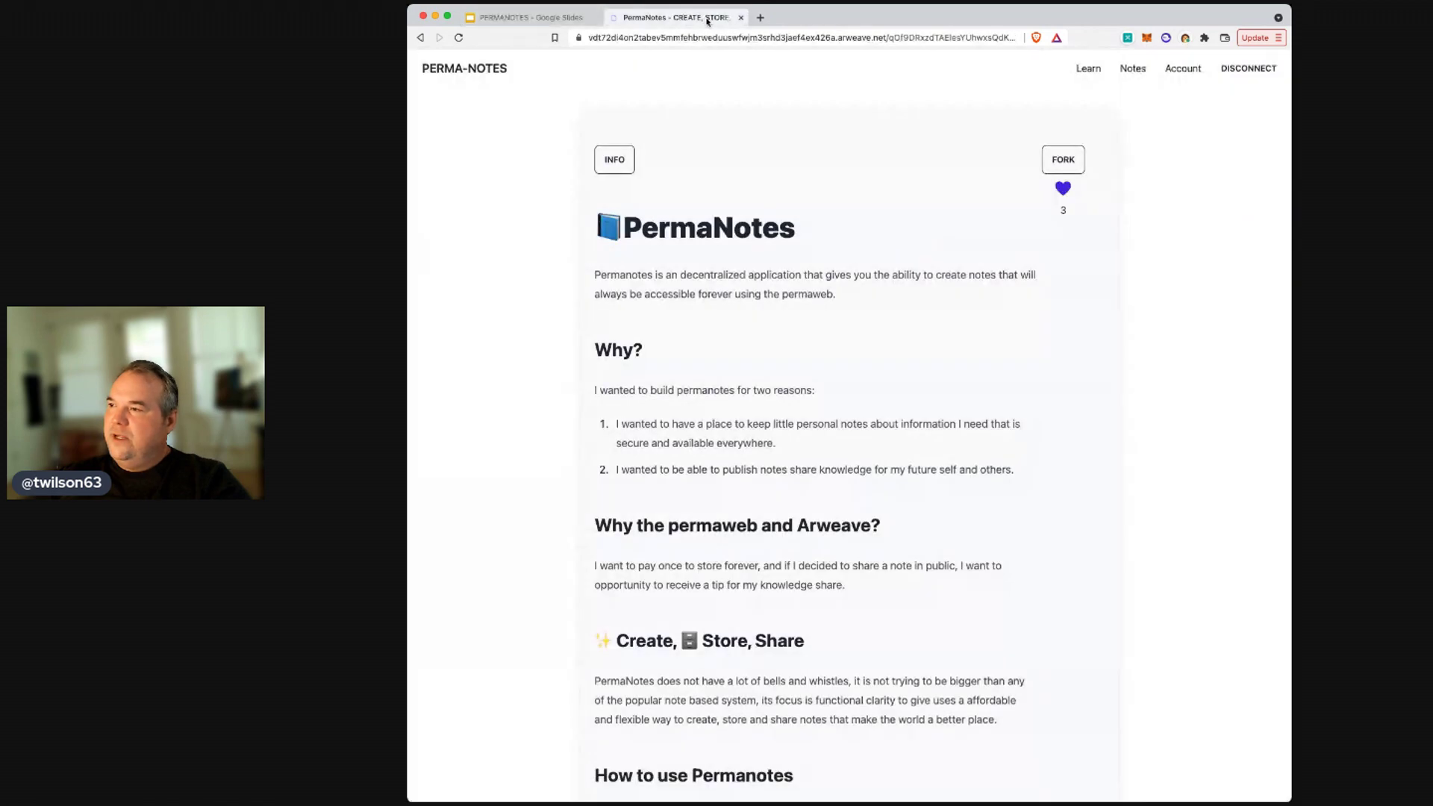
pyautogui.click(1135, 66)
pyautogui.click(1129, 110)
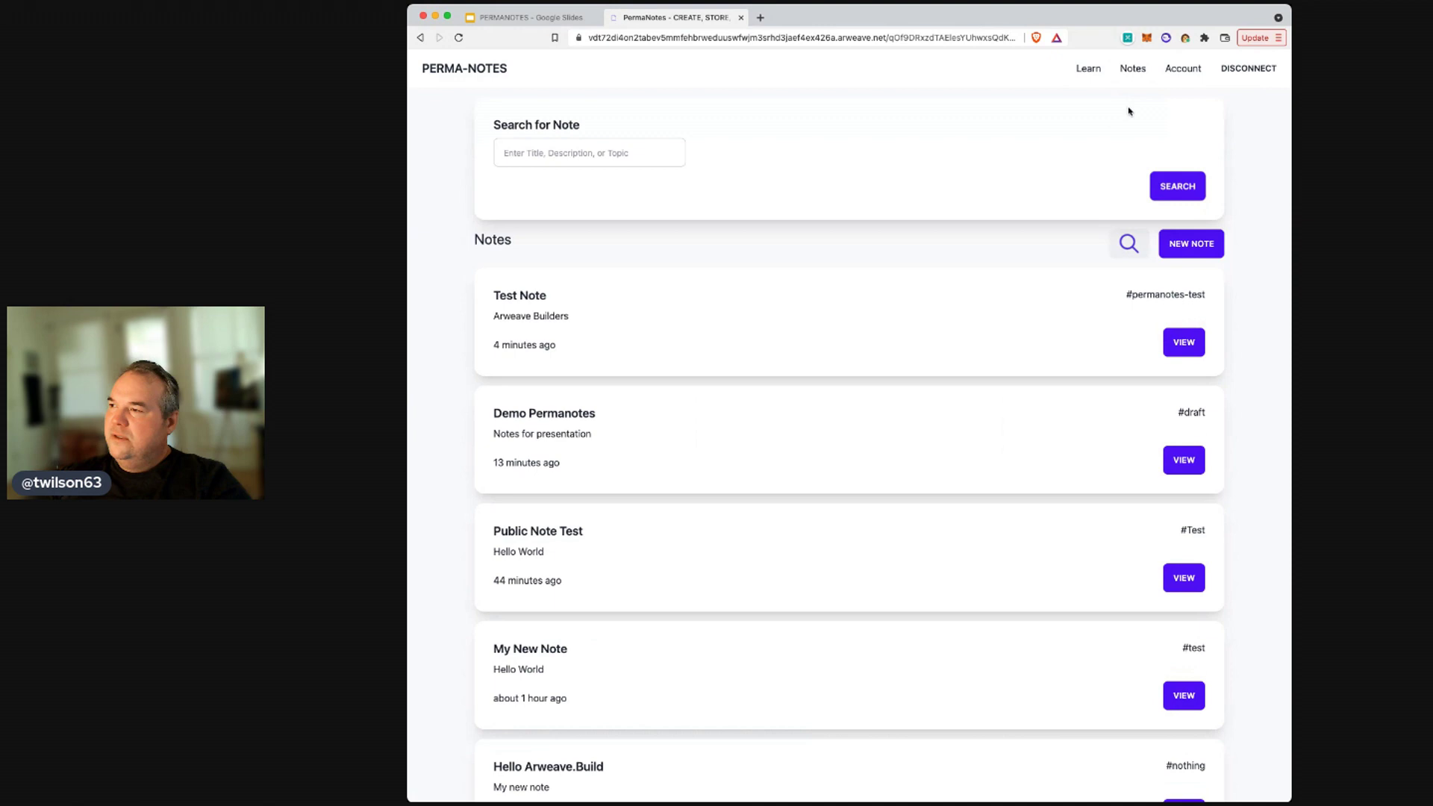
pyautogui.click(574, 152)
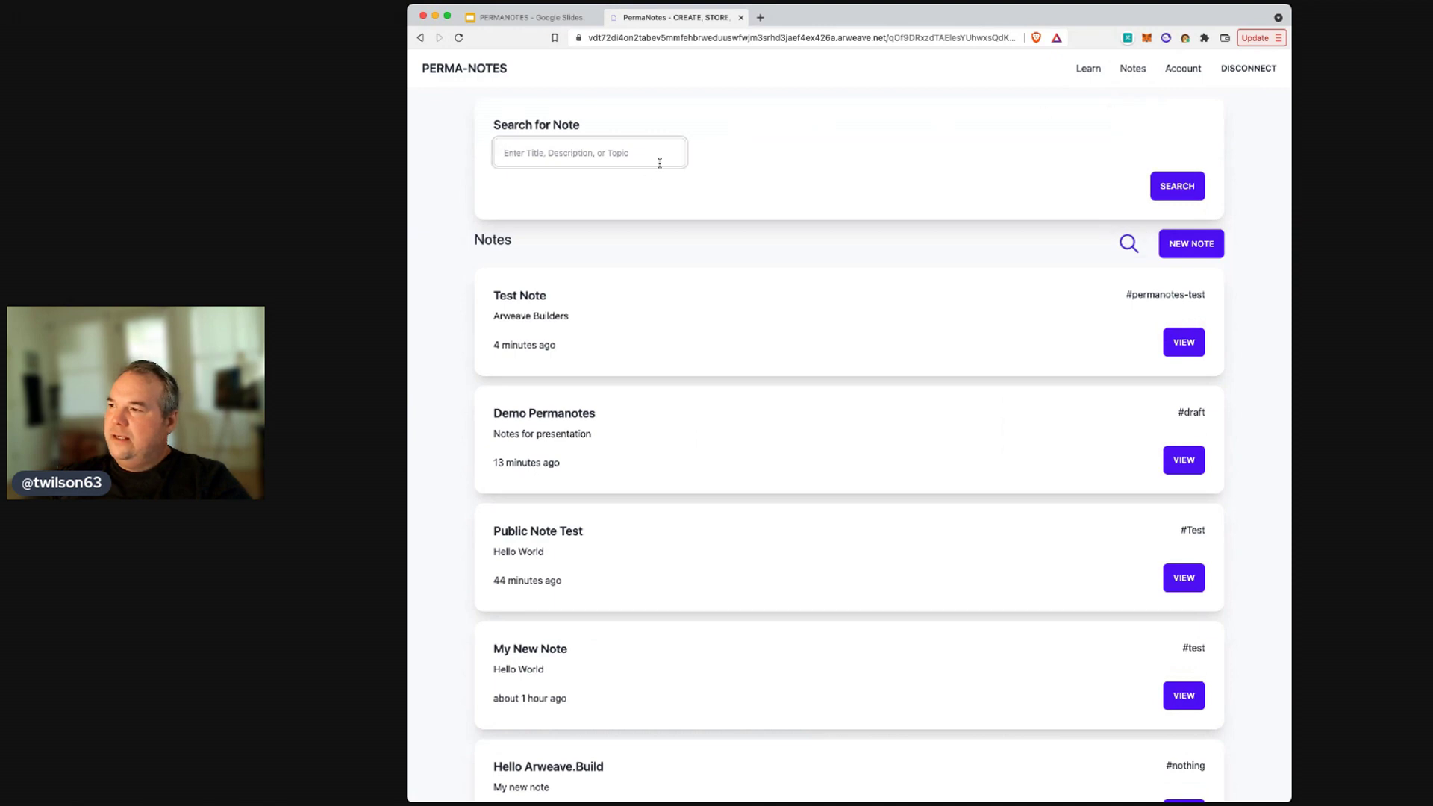
# Step: Close the search panel, return PermaNotes to its landing page, and go back to the slides
pyautogui.click(1129, 244)
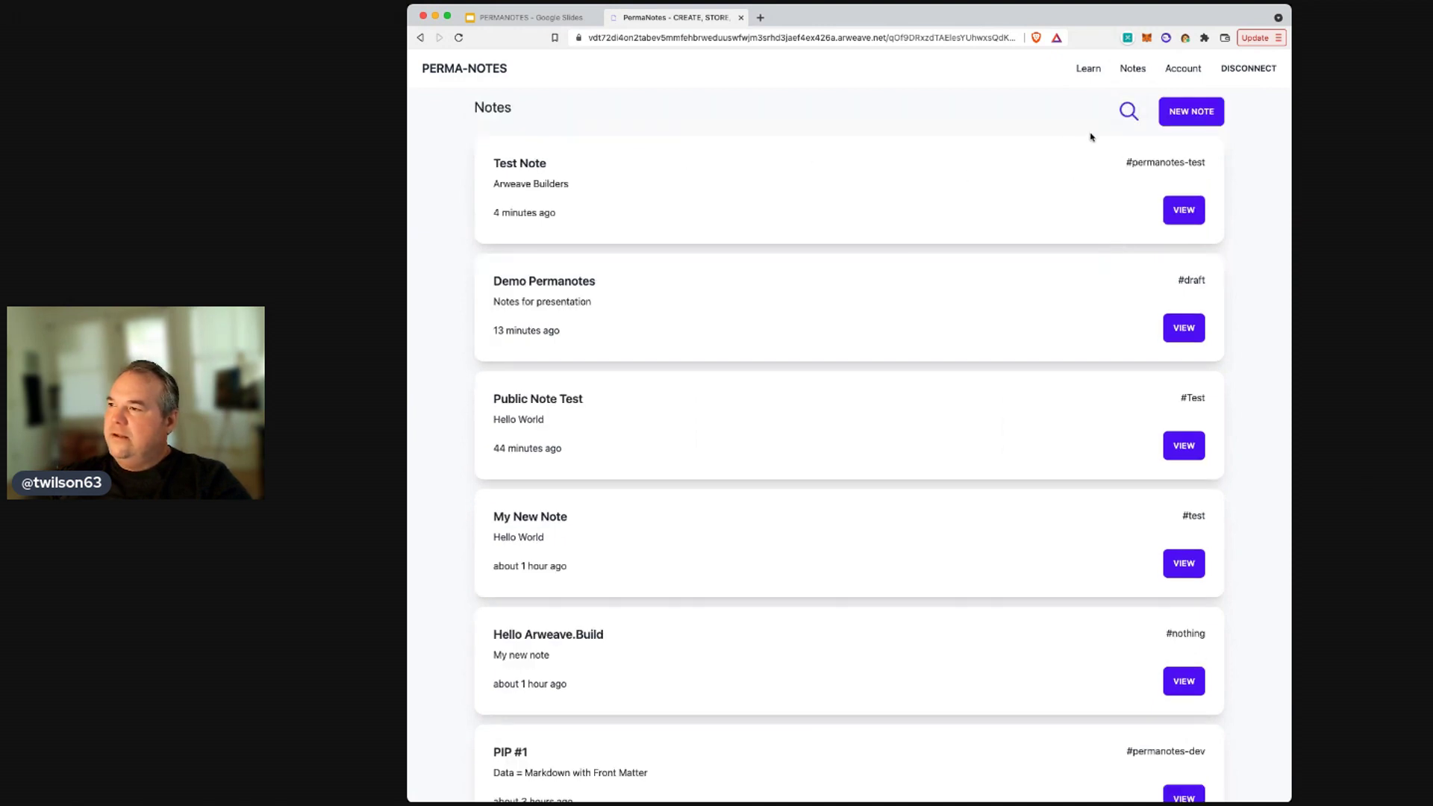
pyautogui.click(500, 69)
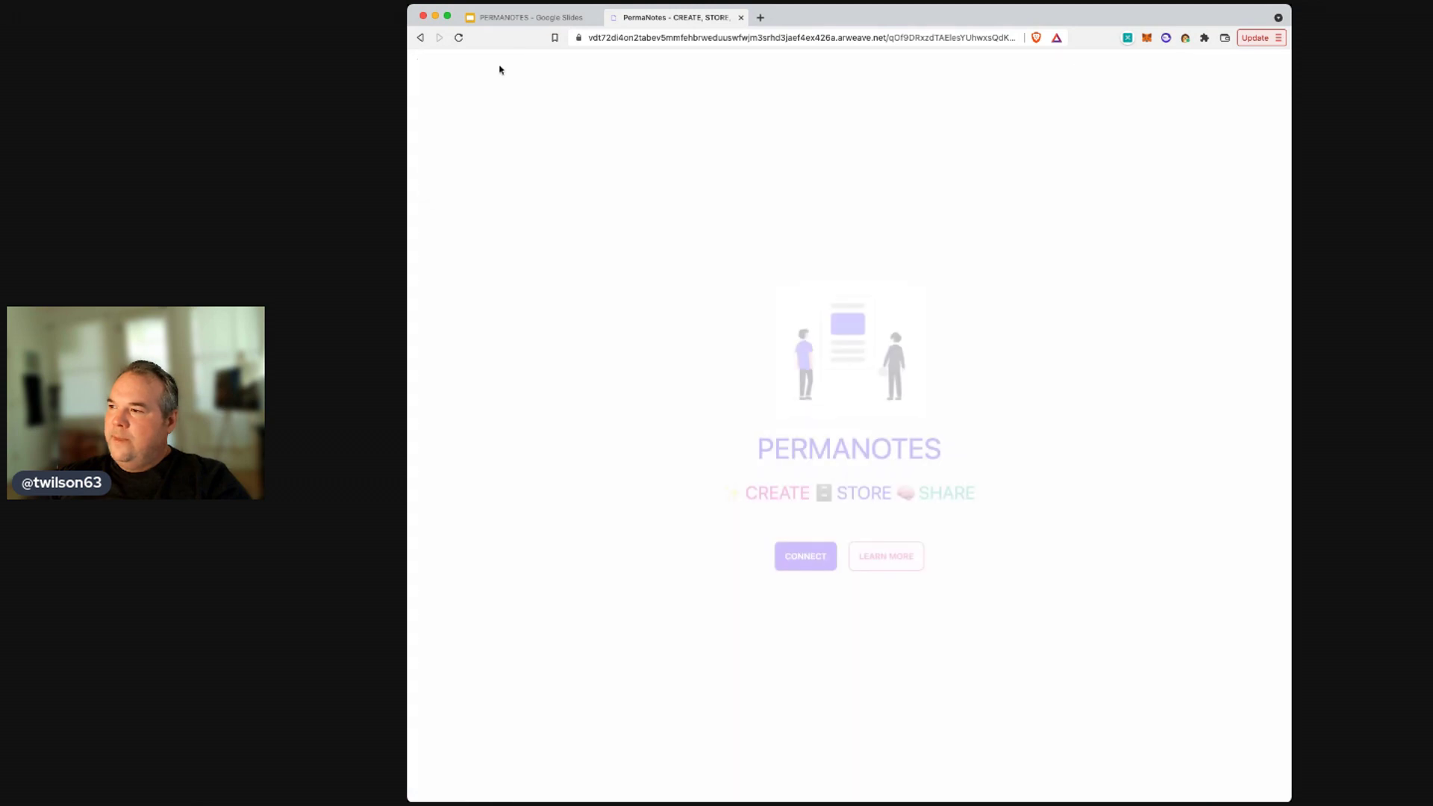
pyautogui.click(523, 19)
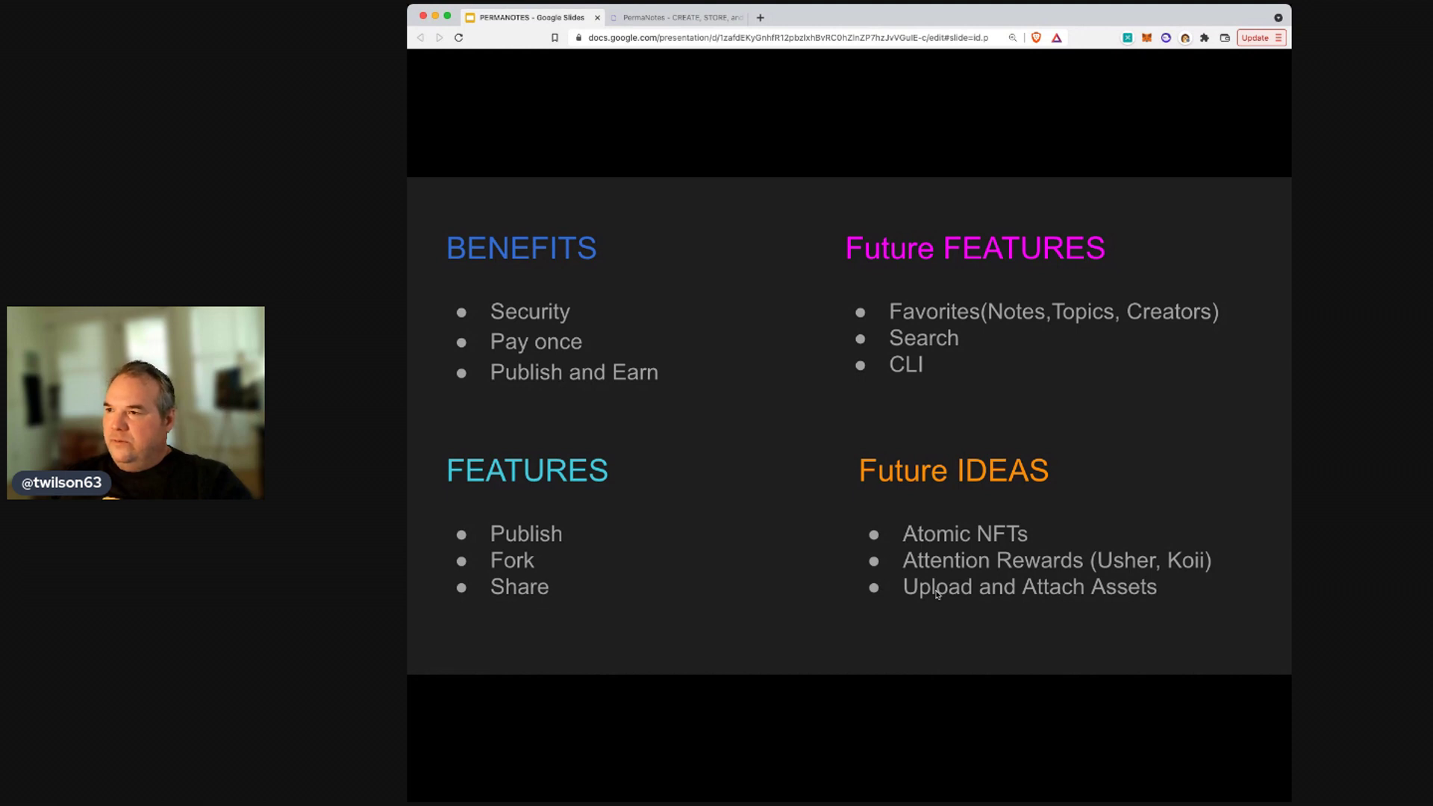
# Step: Advance to the 'Under the hood' slide listing PST fees, Like transfers, SmartWeave SDK and Svelte/Vite/Tailwind
pyautogui.press('Right')
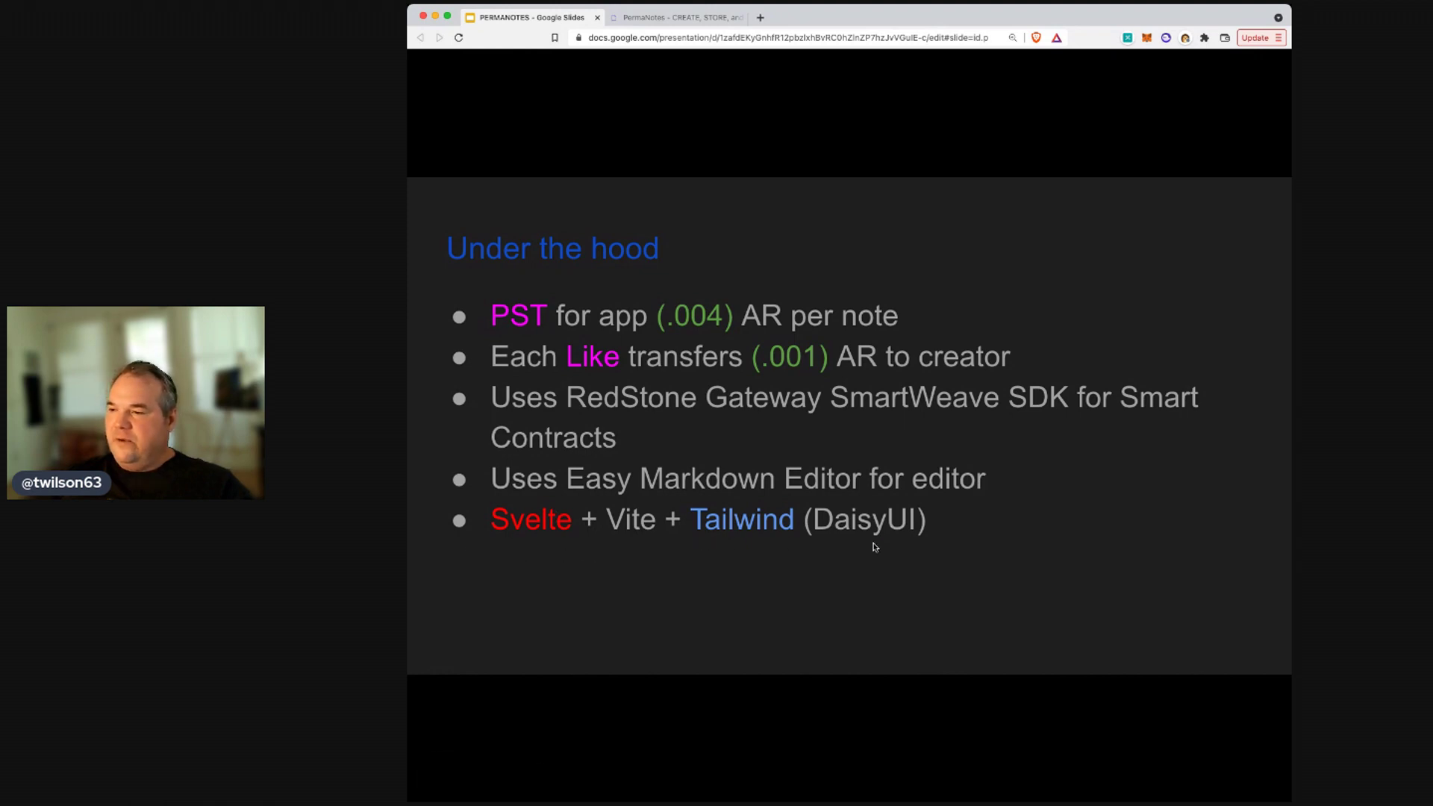
# Step: Advance to the Questions slide about the .004 AR note fee, creator-set fees and tipping
pyautogui.press('Right')
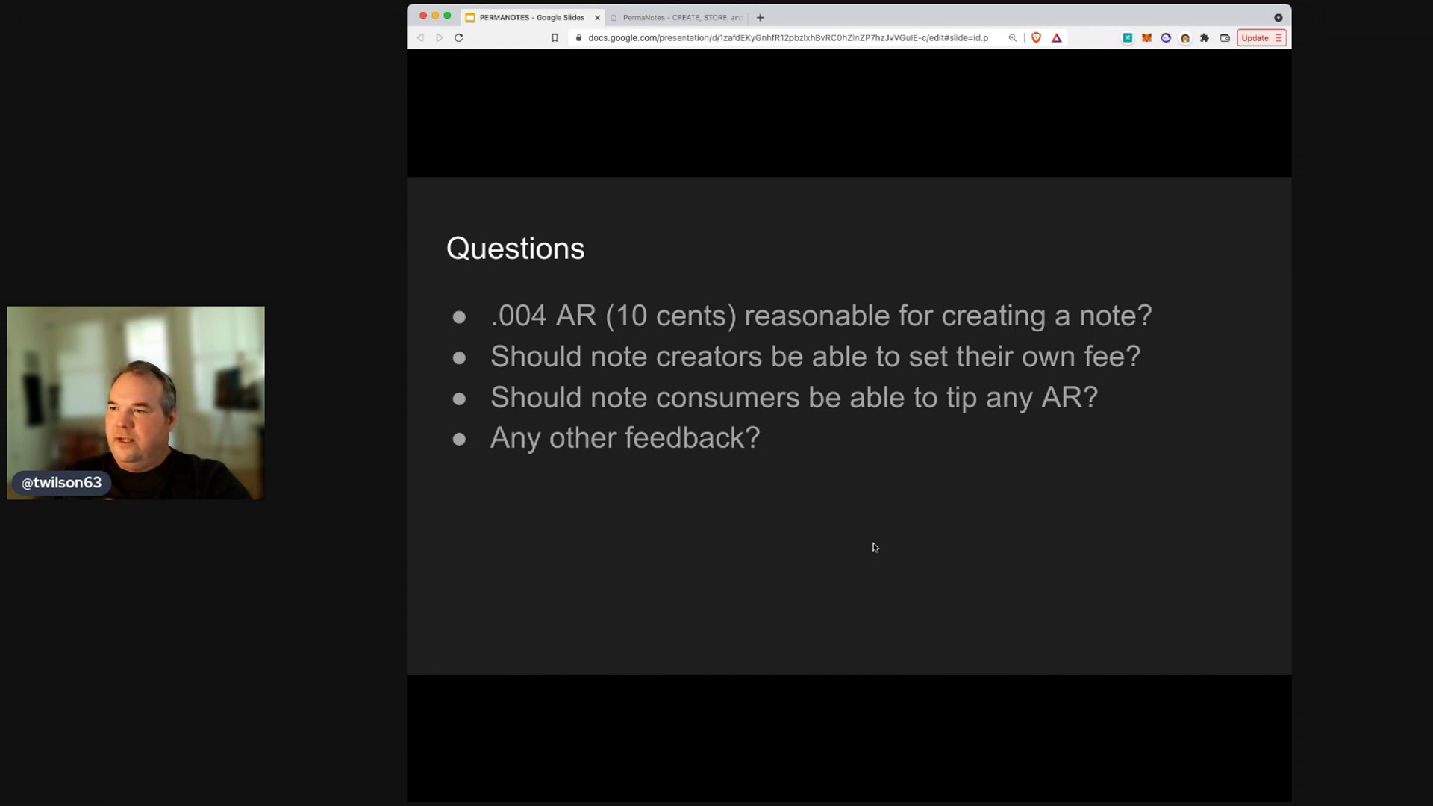
pyautogui.press('Right')
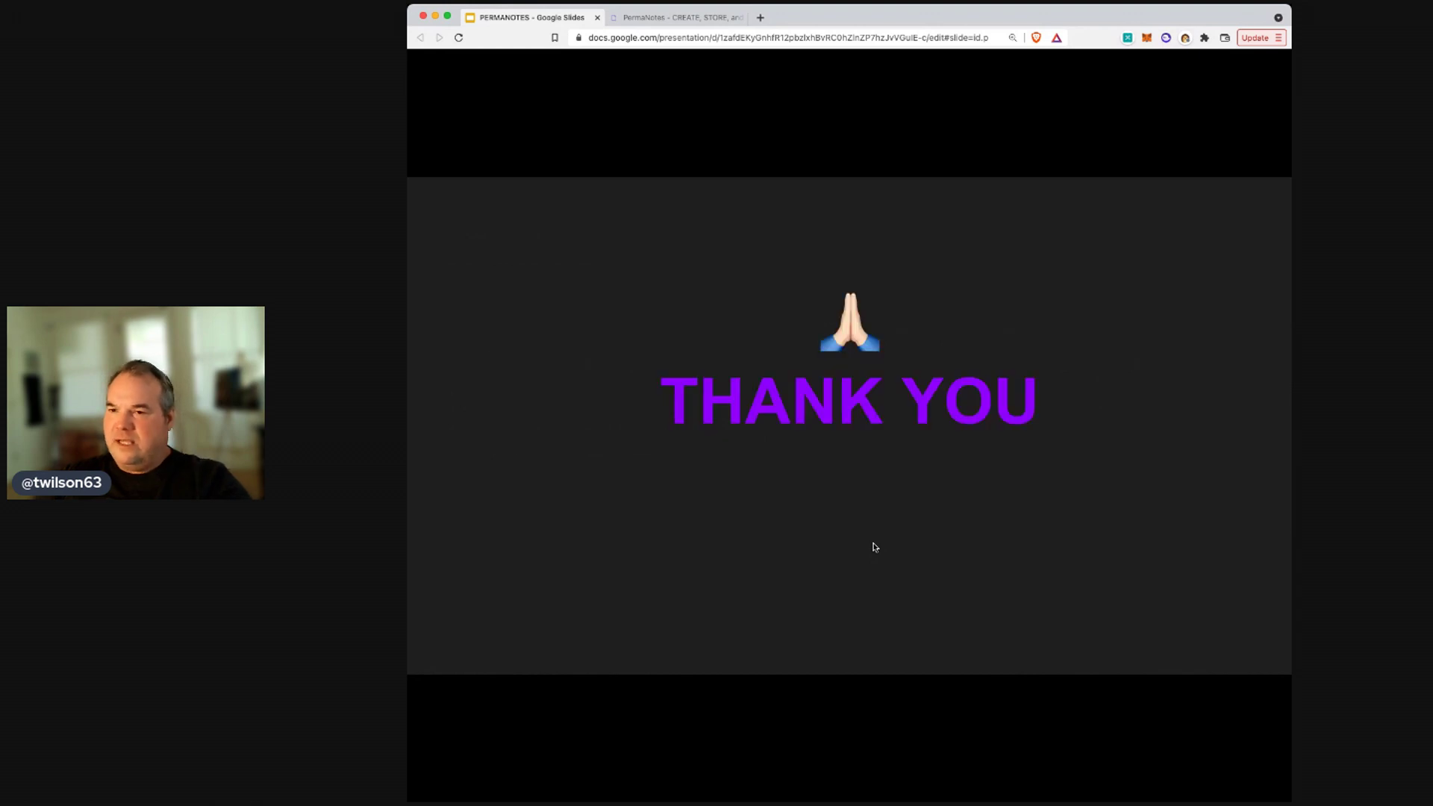